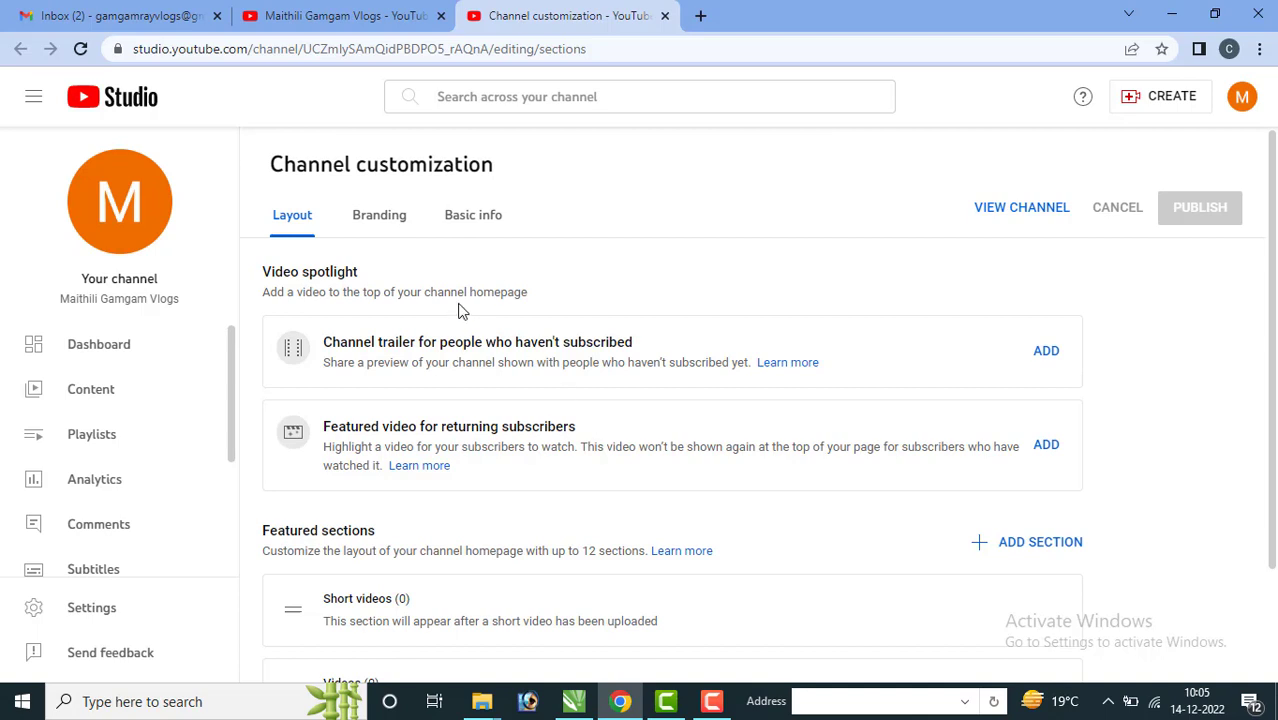
Step: Switch Channel customization to the Branding tab to show the profile picture and banner sections
{"action": "left_click", "coordinate": [378, 222]}
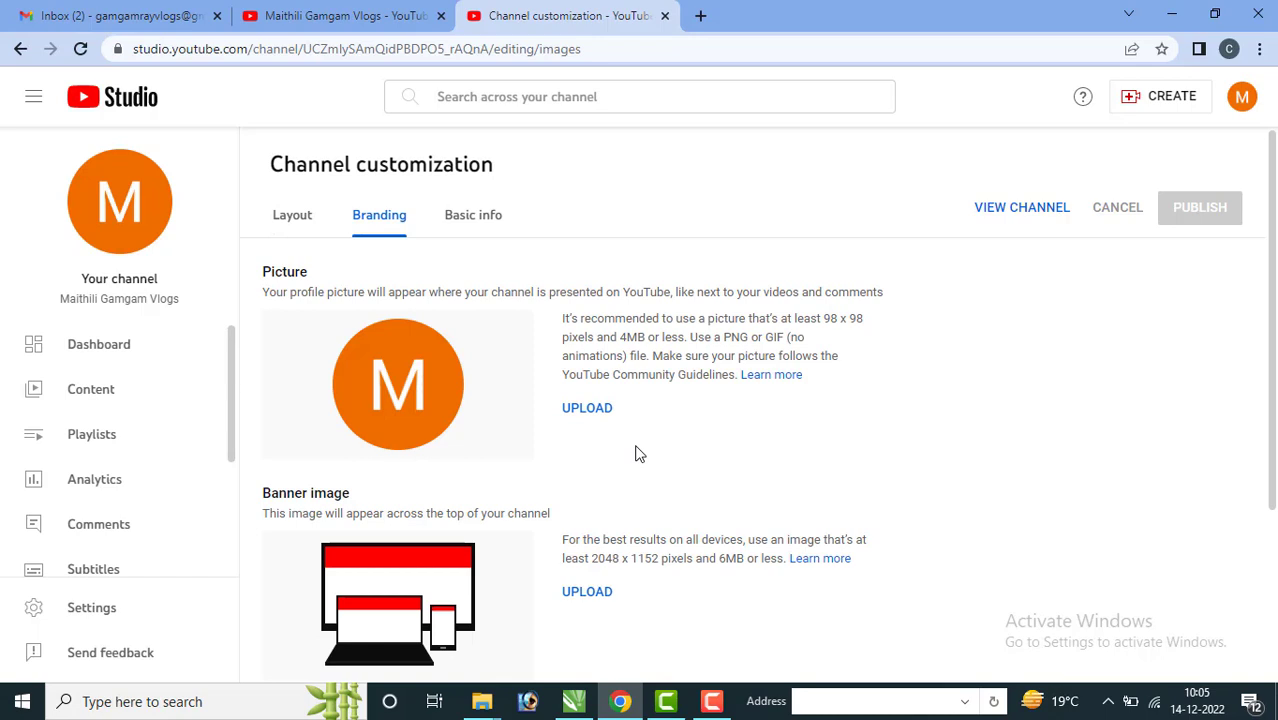
Step: Upload the Gamgam portrait as the profile picture, with the crop circle framing her face
{"action": "left_click", "coordinate": [580, 408]}
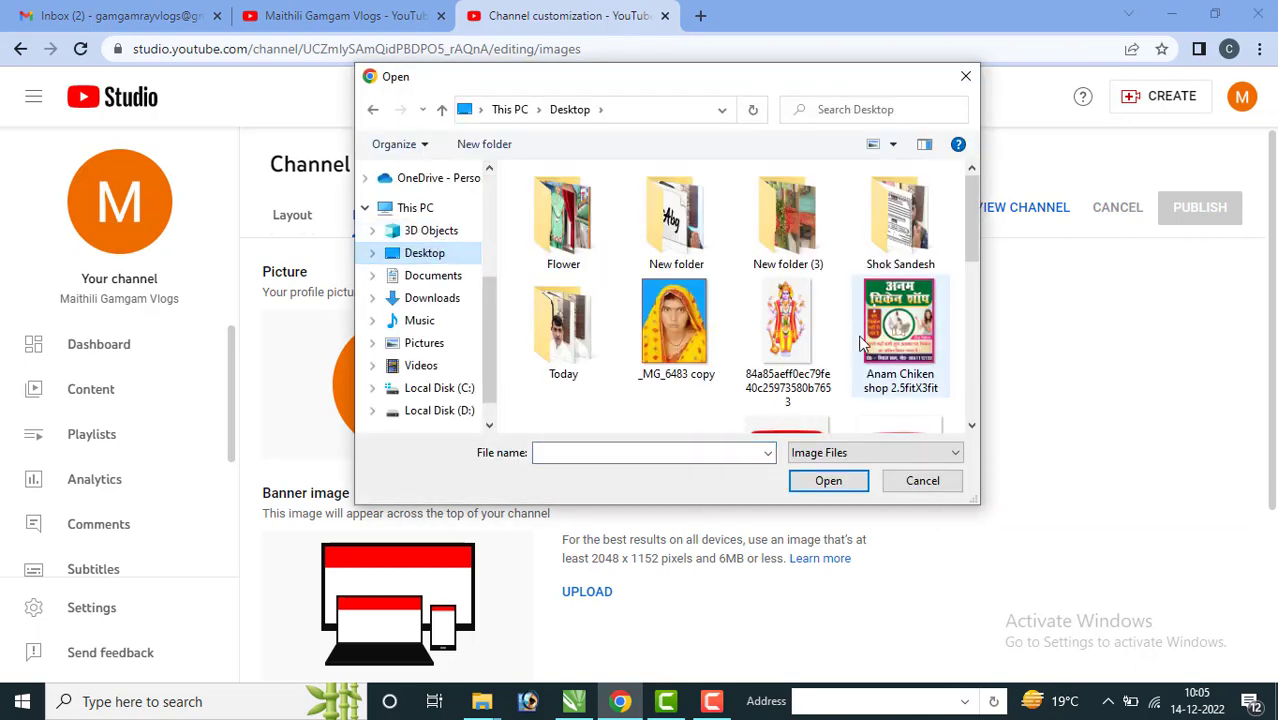
{"action": "scroll", "coordinate": [736, 342], "scroll_direction": "down", "scroll_amount": 5}
{"action": "scroll", "coordinate": [656, 395], "scroll_direction": "up", "scroll_amount": 2}
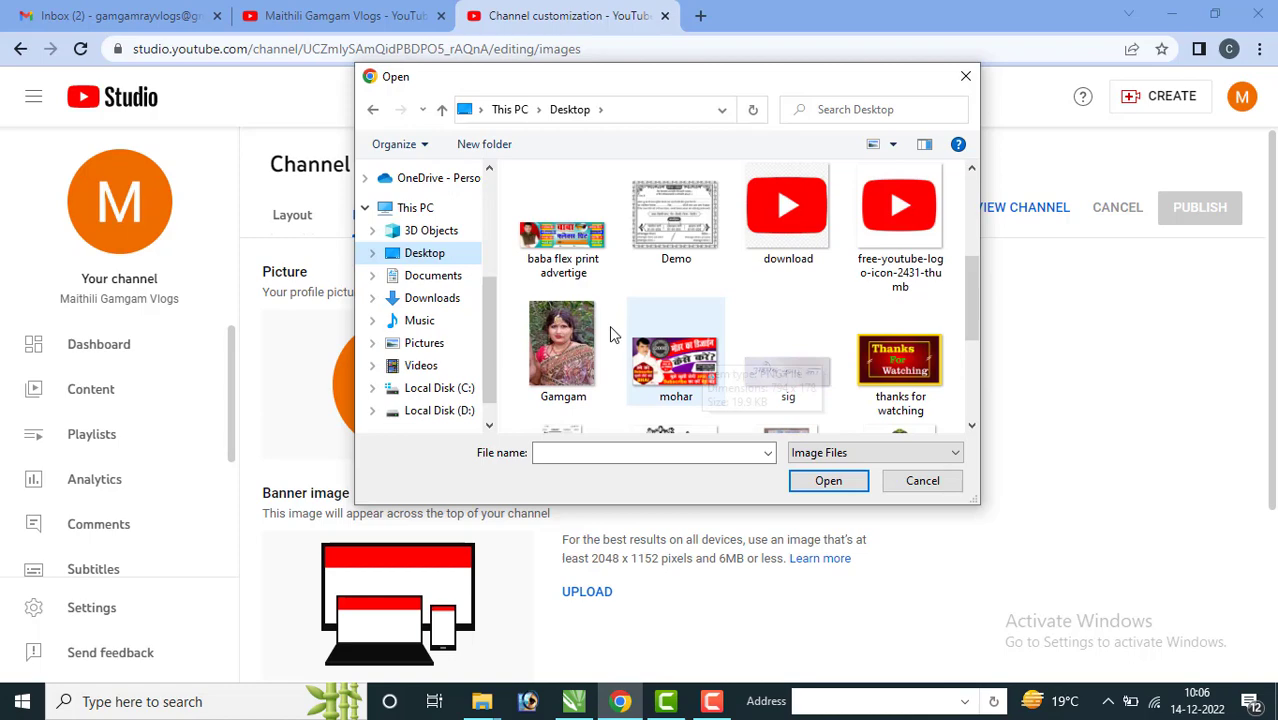
{"action": "double_click", "coordinate": [563, 345]}
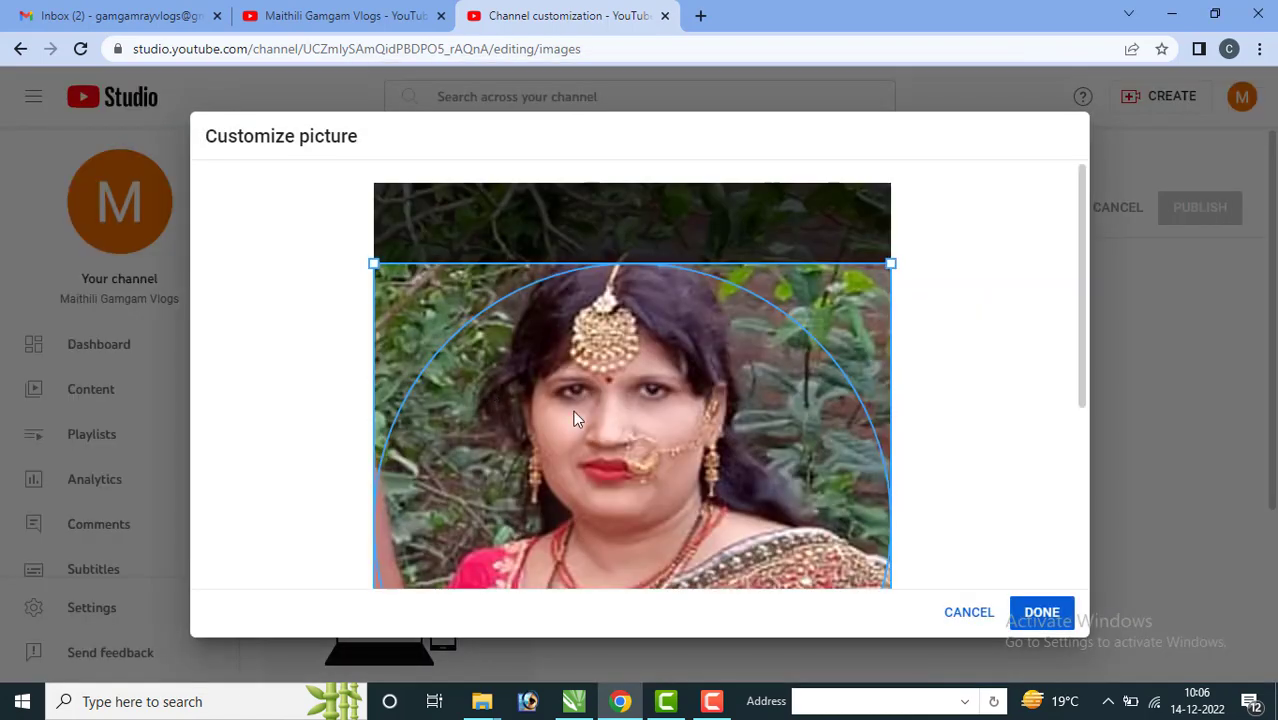
{"action": "left_click_drag", "start_coordinate": [575, 418], "coordinate": [732, 347]}
{"action": "left_click_drag", "start_coordinate": [1080, 300], "coordinate": [1079, 398]}
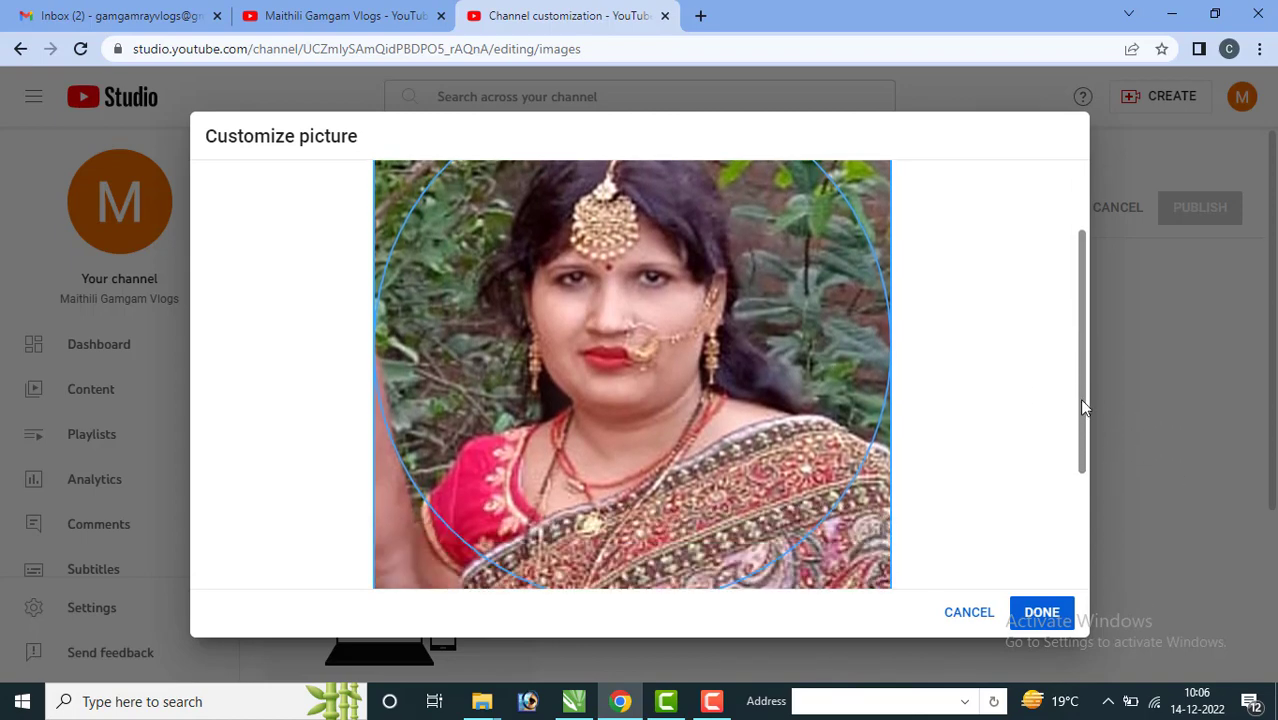
{"action": "left_click", "coordinate": [1043, 613]}
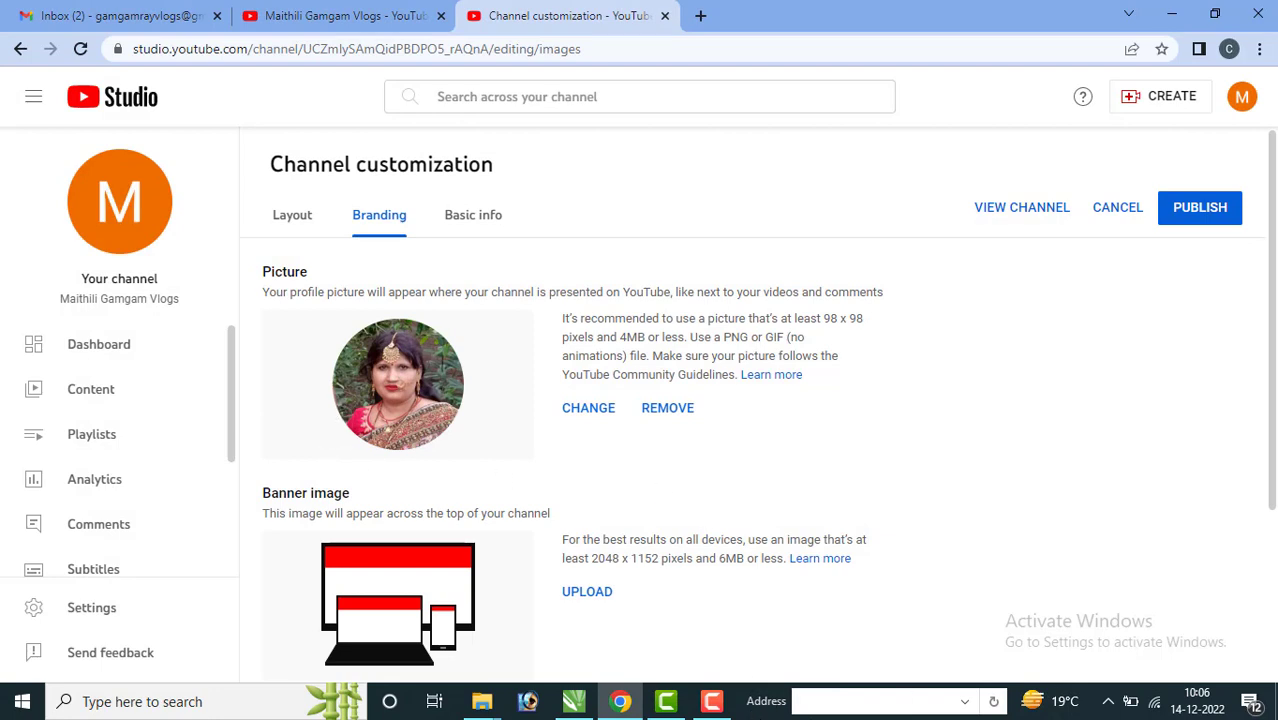
{"action": "left_click", "coordinate": [711, 701]}
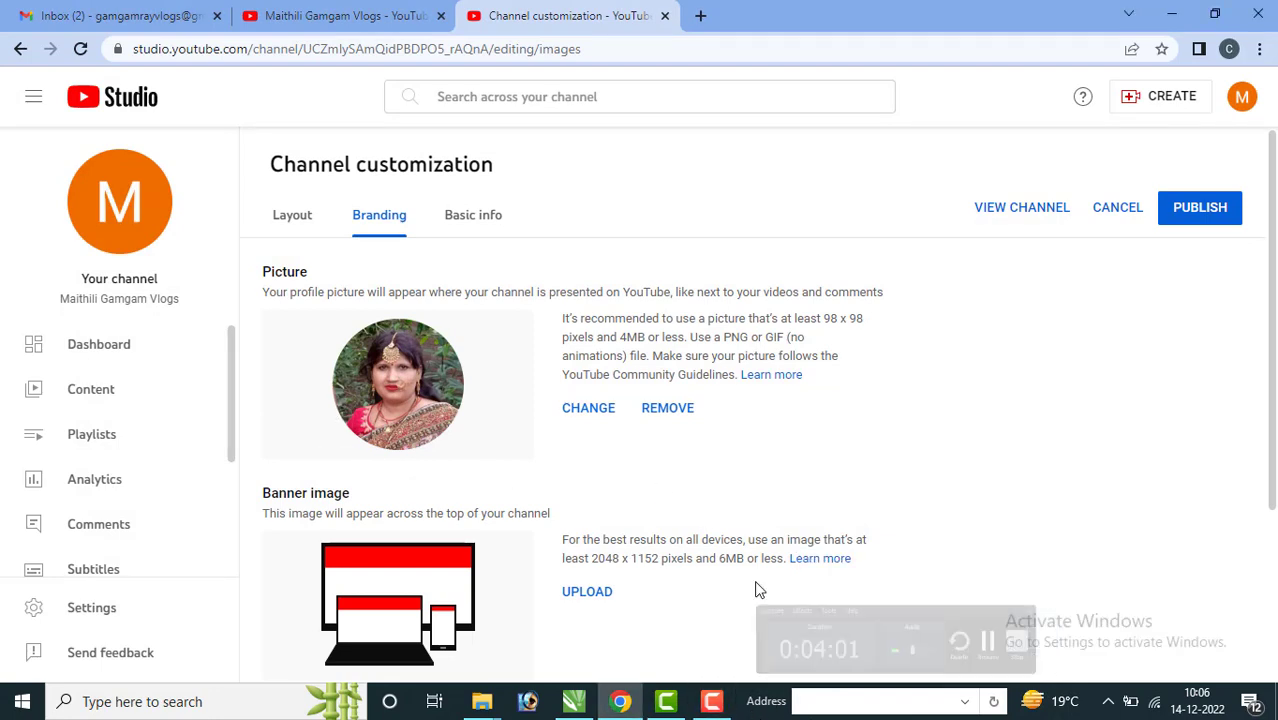
{"action": "scroll", "coordinate": [539, 529], "scroll_direction": "down", "scroll_amount": 1}
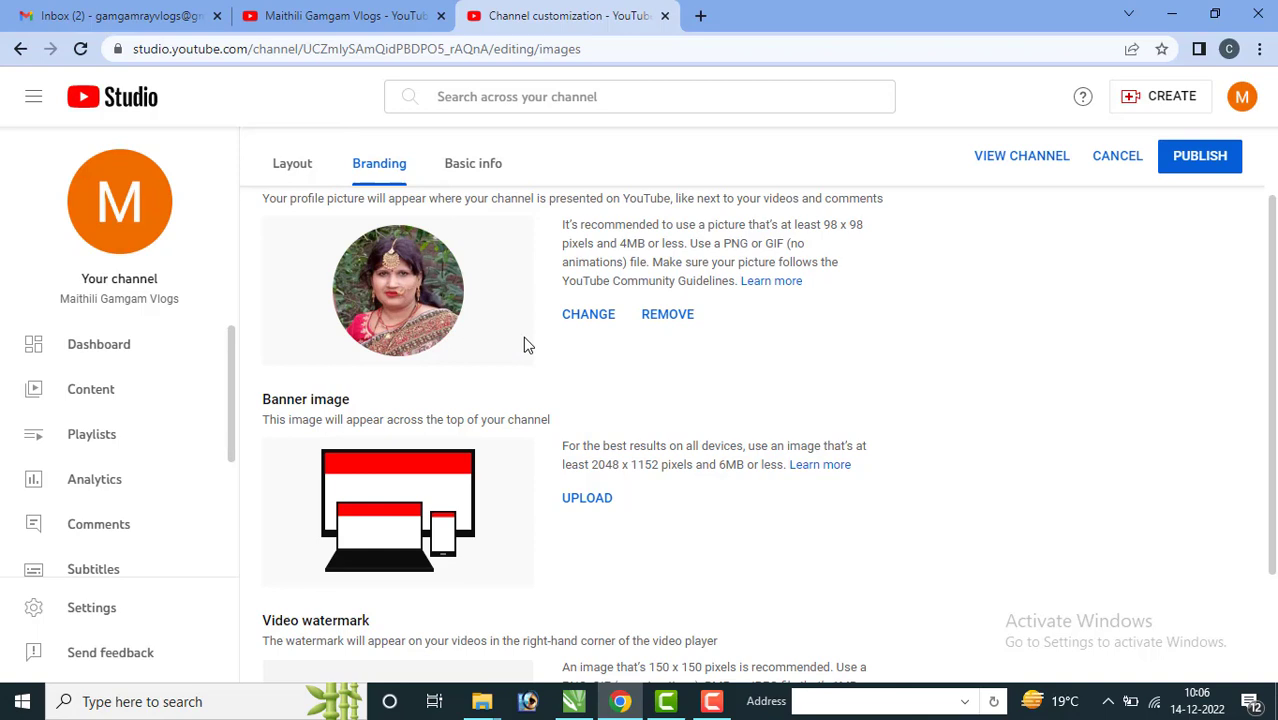
Step: Upload 'Youtube bener Gamgam' as the banner image and accept the default banner crop
{"action": "left_click", "coordinate": [588, 503]}
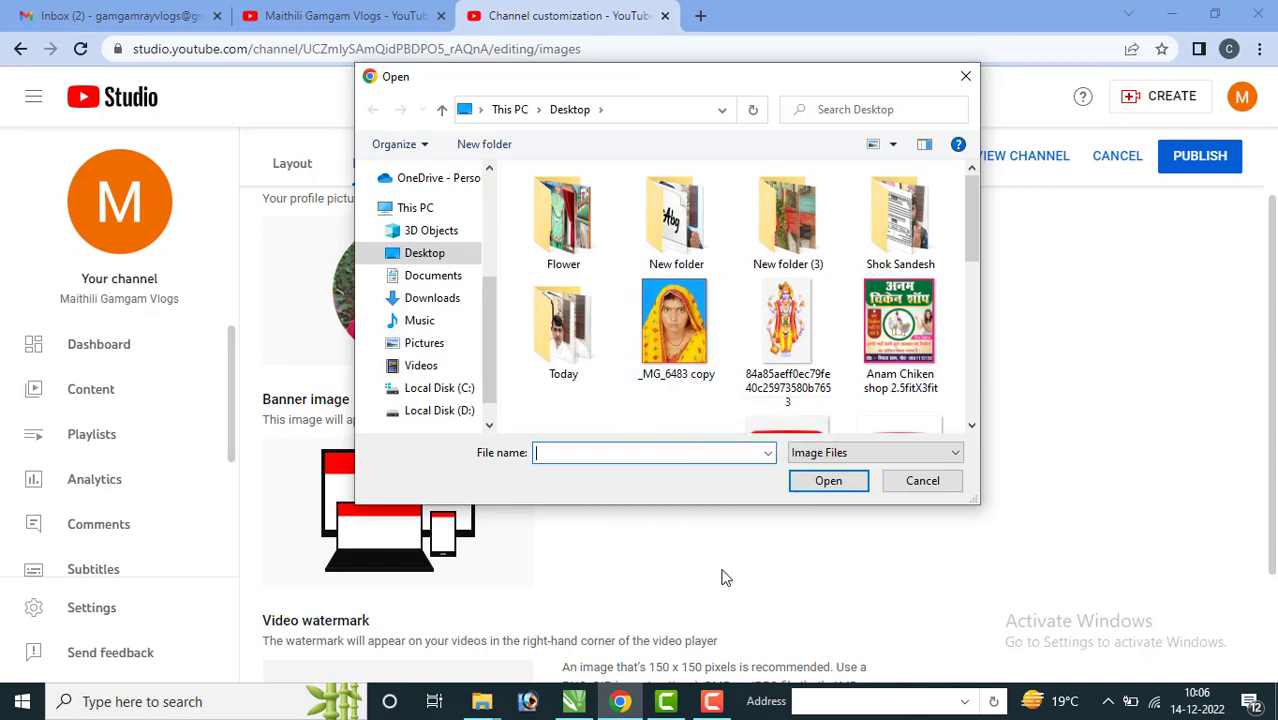
{"action": "scroll", "coordinate": [800, 360], "scroll_direction": "down", "scroll_amount": 5}
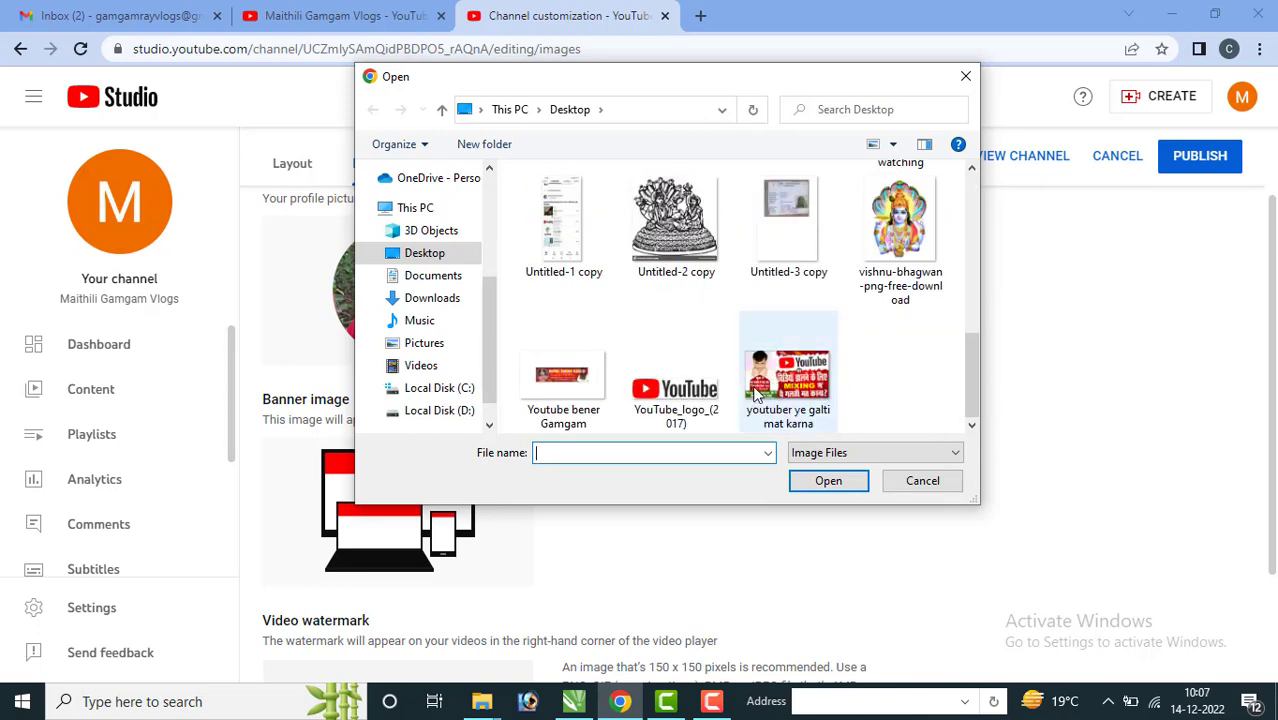
{"action": "left_click", "coordinate": [590, 388]}
{"action": "double_click", "coordinate": [590, 388]}
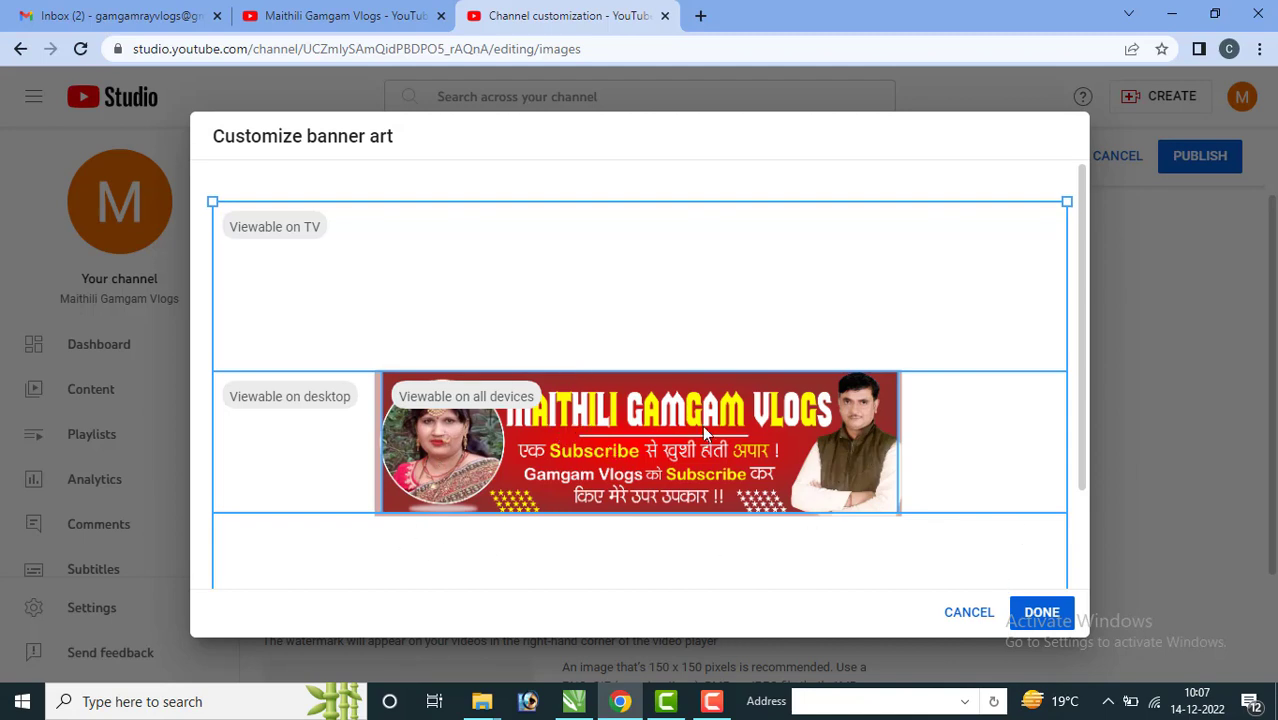
{"action": "left_click", "coordinate": [1023, 638]}
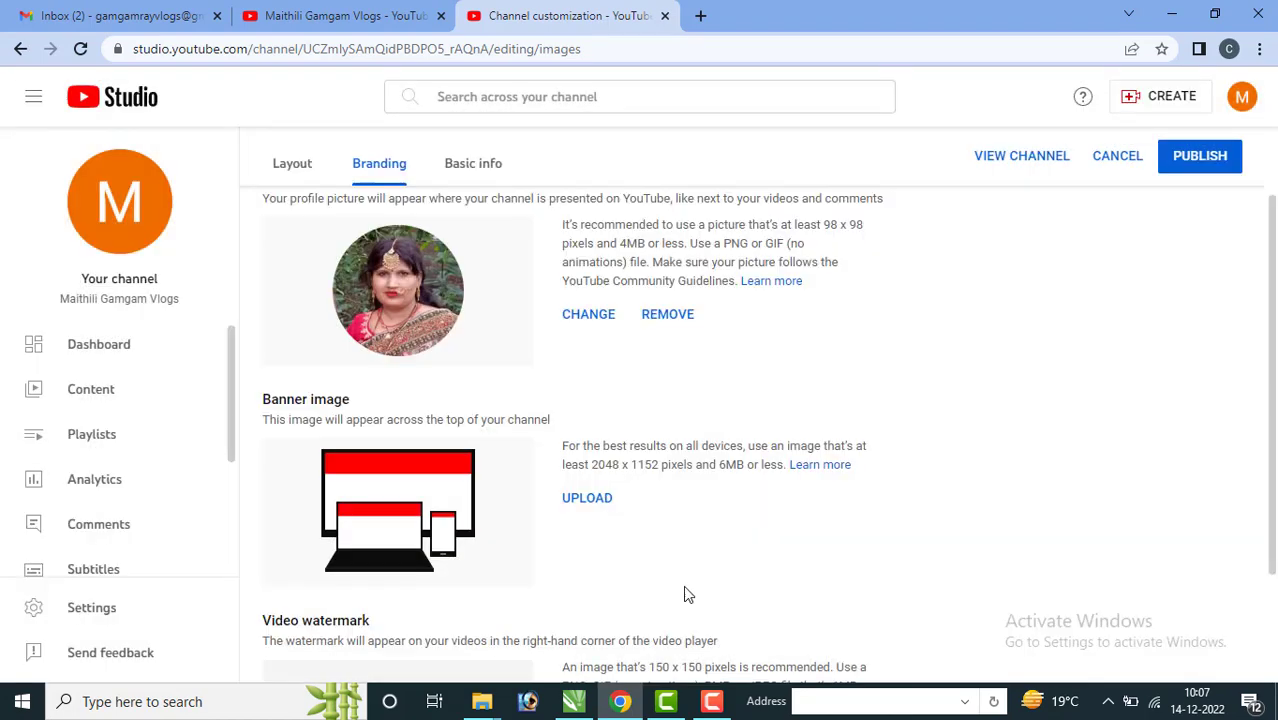
{"action": "scroll", "coordinate": [650, 442], "scroll_direction": "down", "scroll_amount": 2}
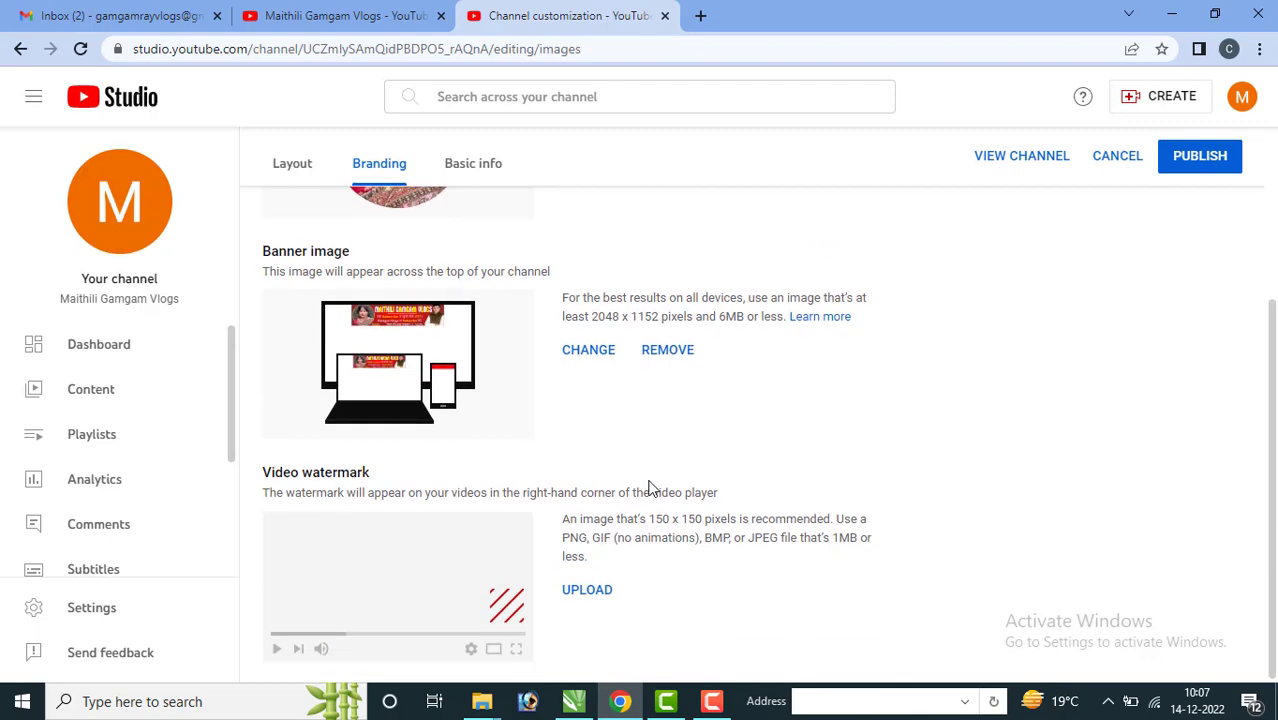
{"action": "scroll", "coordinate": [325, 405], "scroll_direction": "up", "scroll_amount": 3}
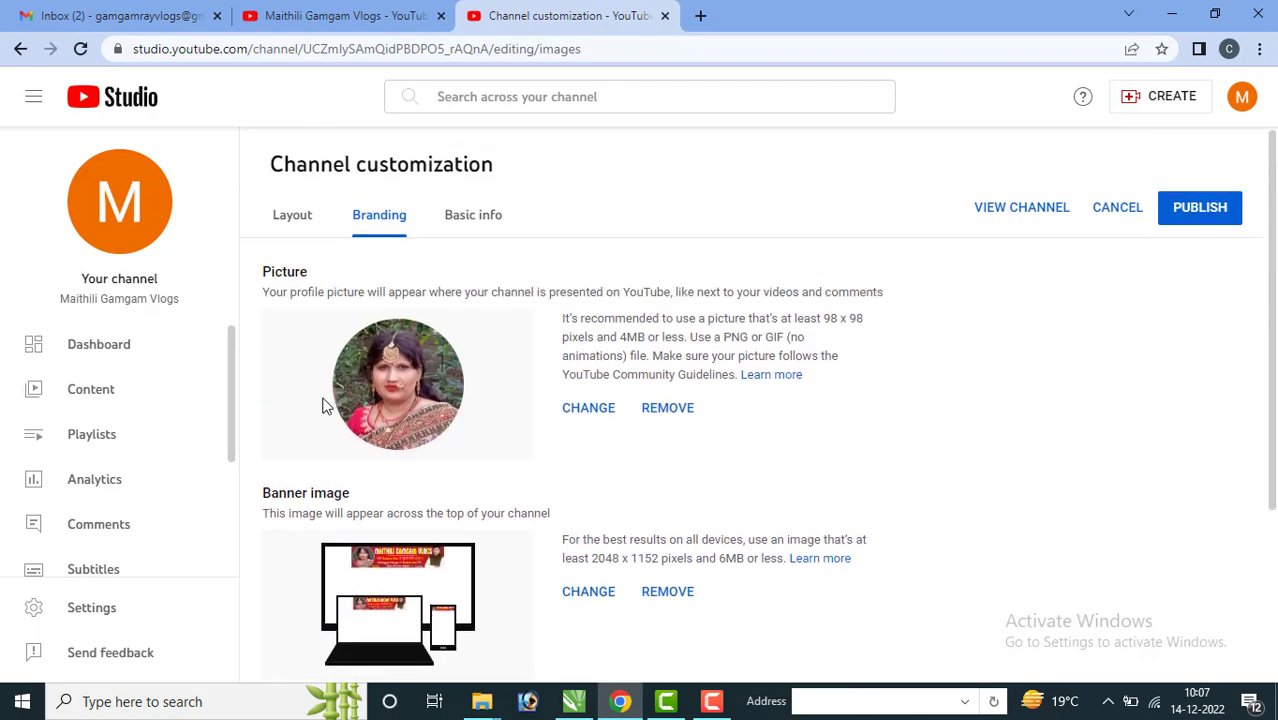
Step: Review the channel's name, handle and description on Basic info, then publish the branding changes
{"action": "left_click", "coordinate": [487, 220]}
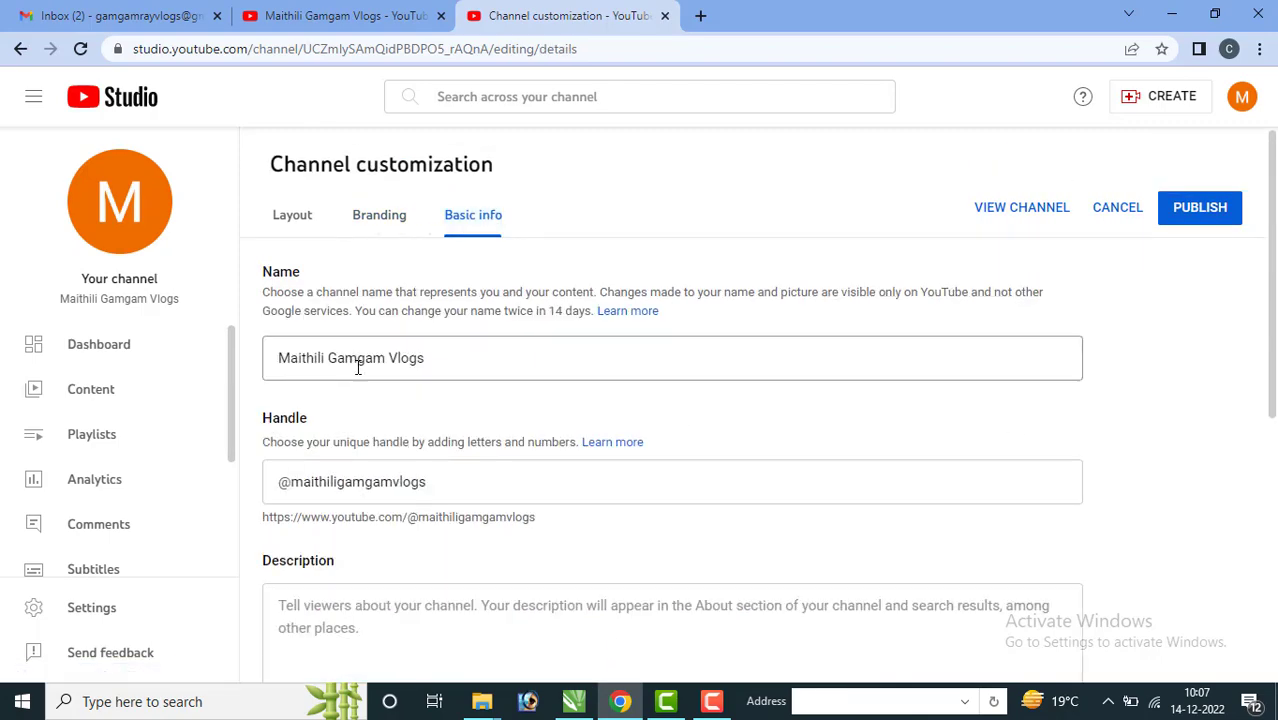
{"action": "scroll", "coordinate": [508, 364], "scroll_direction": "down", "scroll_amount": 2}
{"action": "scroll", "coordinate": [677, 357], "scroll_direction": "down", "scroll_amount": 3}
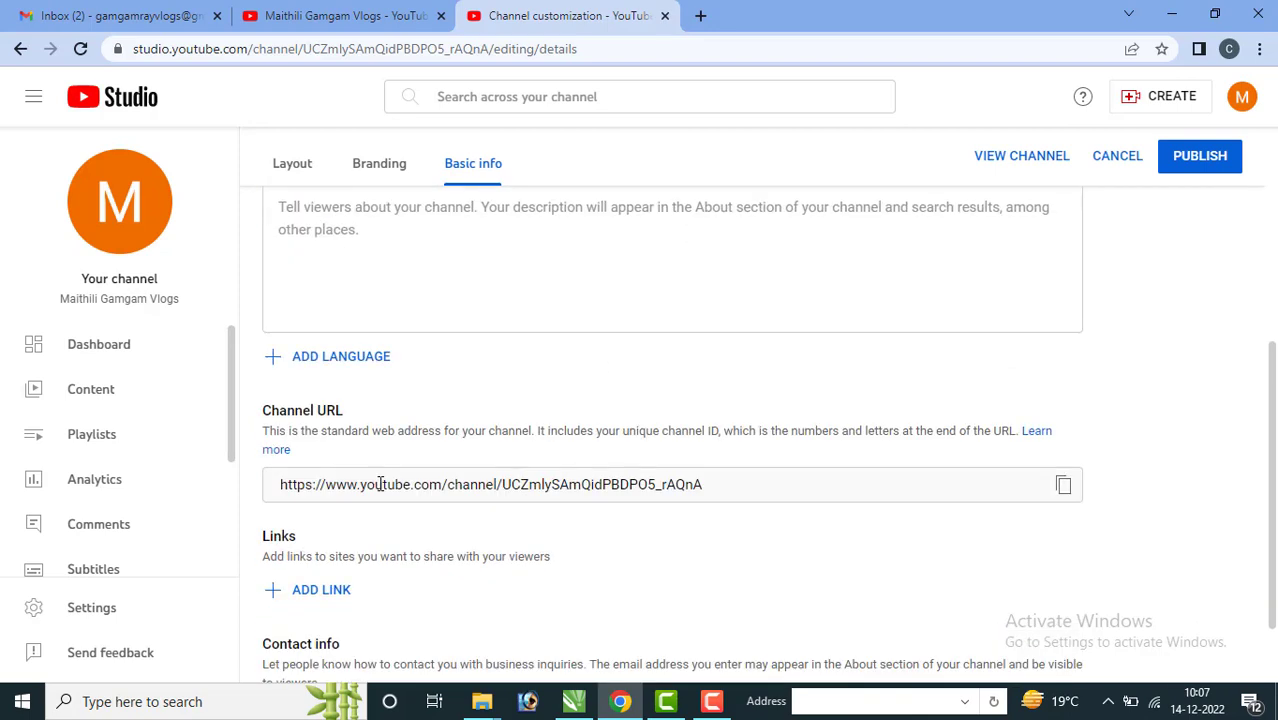
{"action": "scroll", "coordinate": [536, 465], "scroll_direction": "down", "scroll_amount": 1}
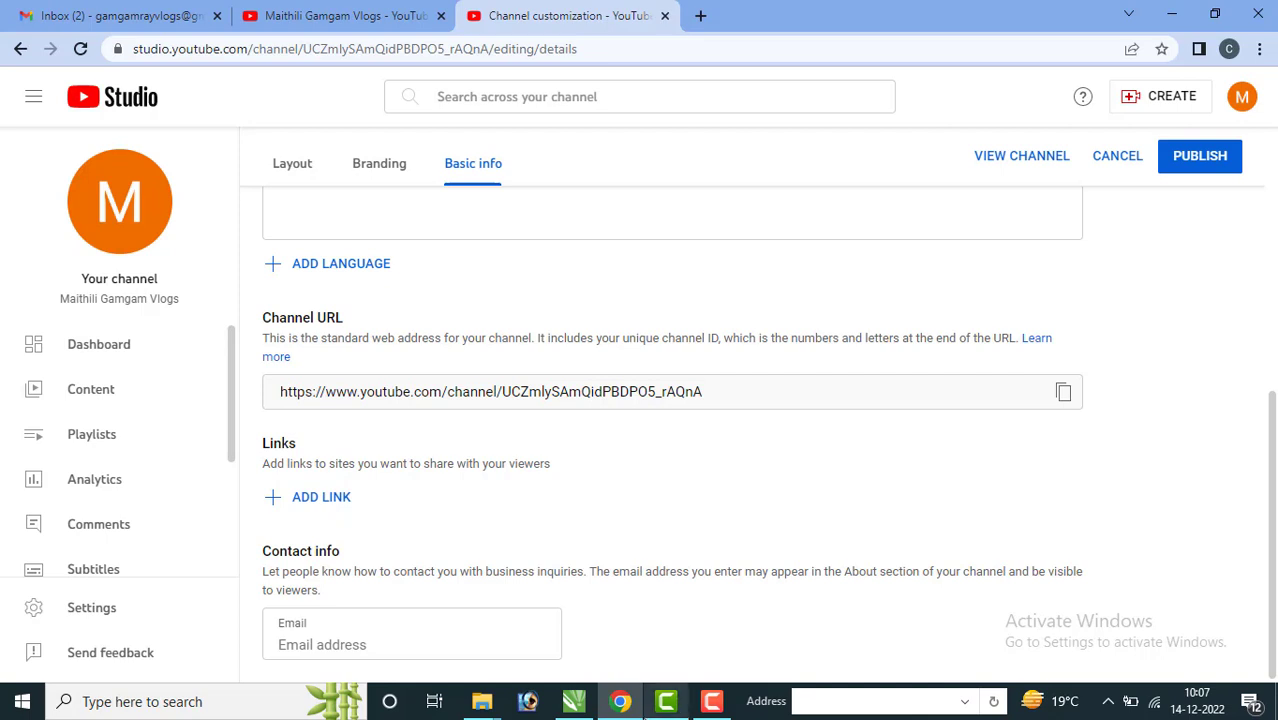
{"action": "left_click", "coordinate": [712, 705]}
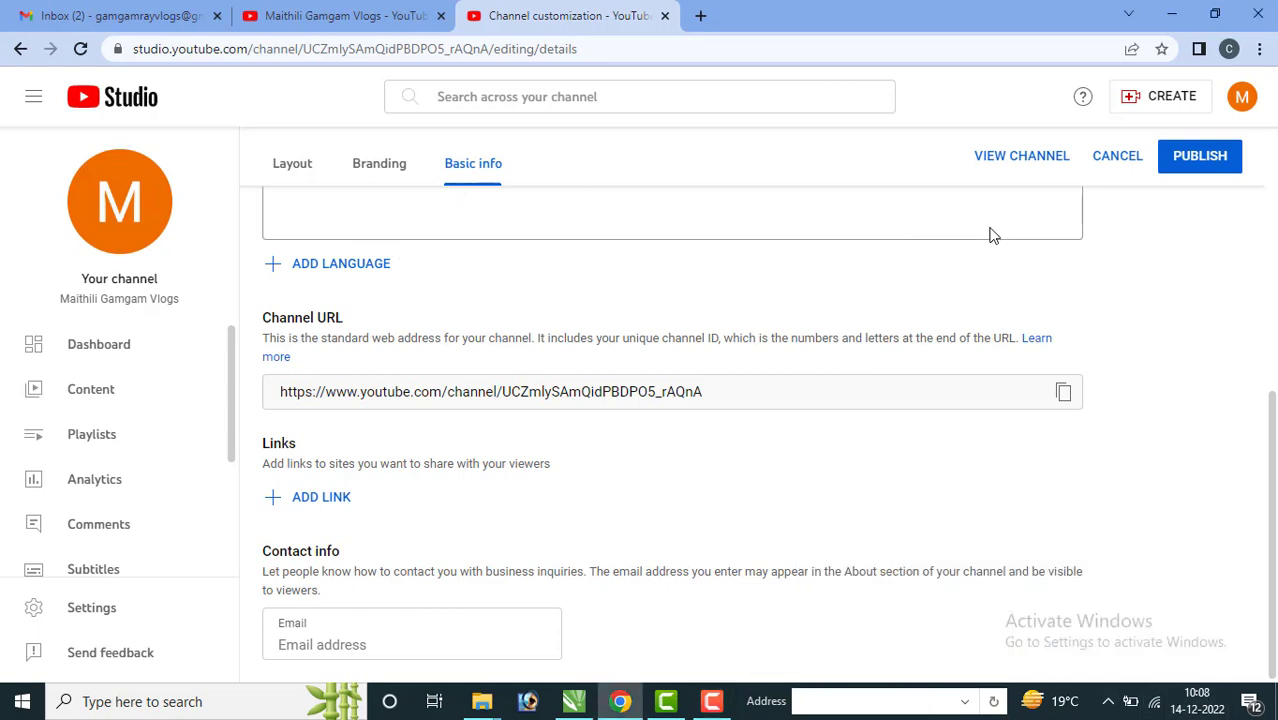
{"action": "scroll", "coordinate": [1050, 318], "scroll_direction": "up", "scroll_amount": 3}
{"action": "scroll", "coordinate": [1050, 318], "scroll_direction": "up", "scroll_amount": 2}
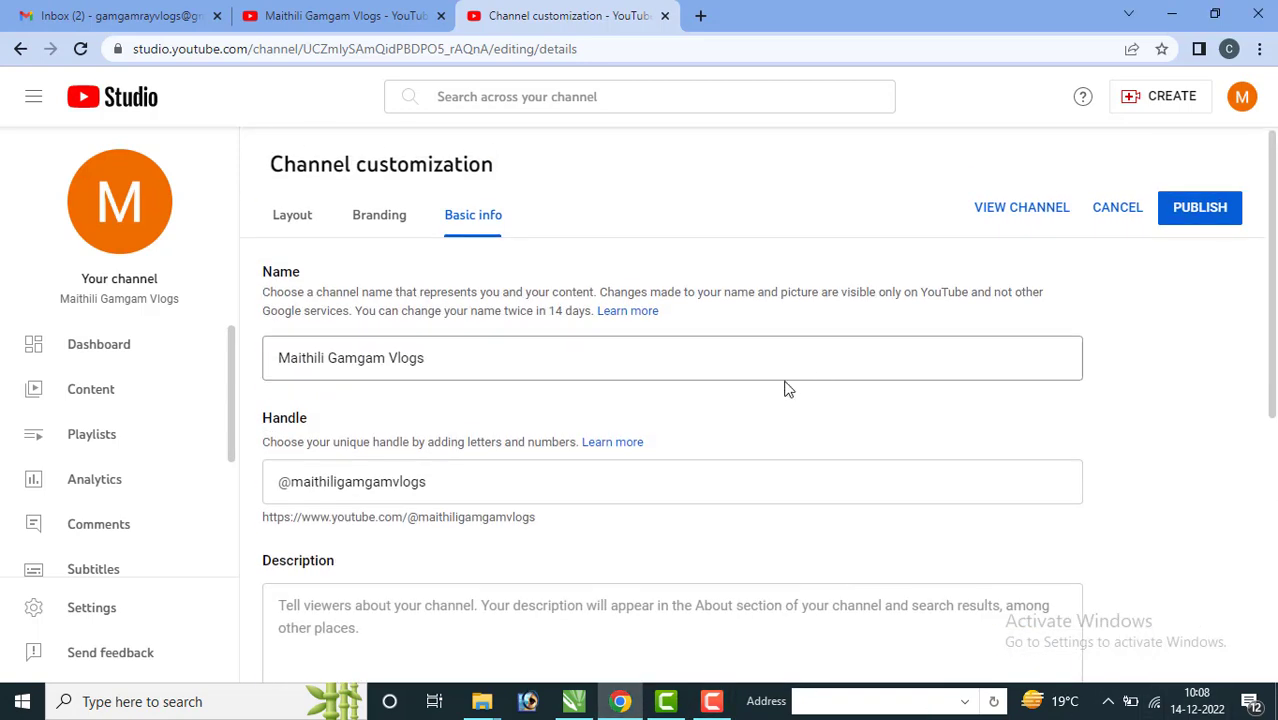
{"action": "left_click", "coordinate": [1207, 214]}
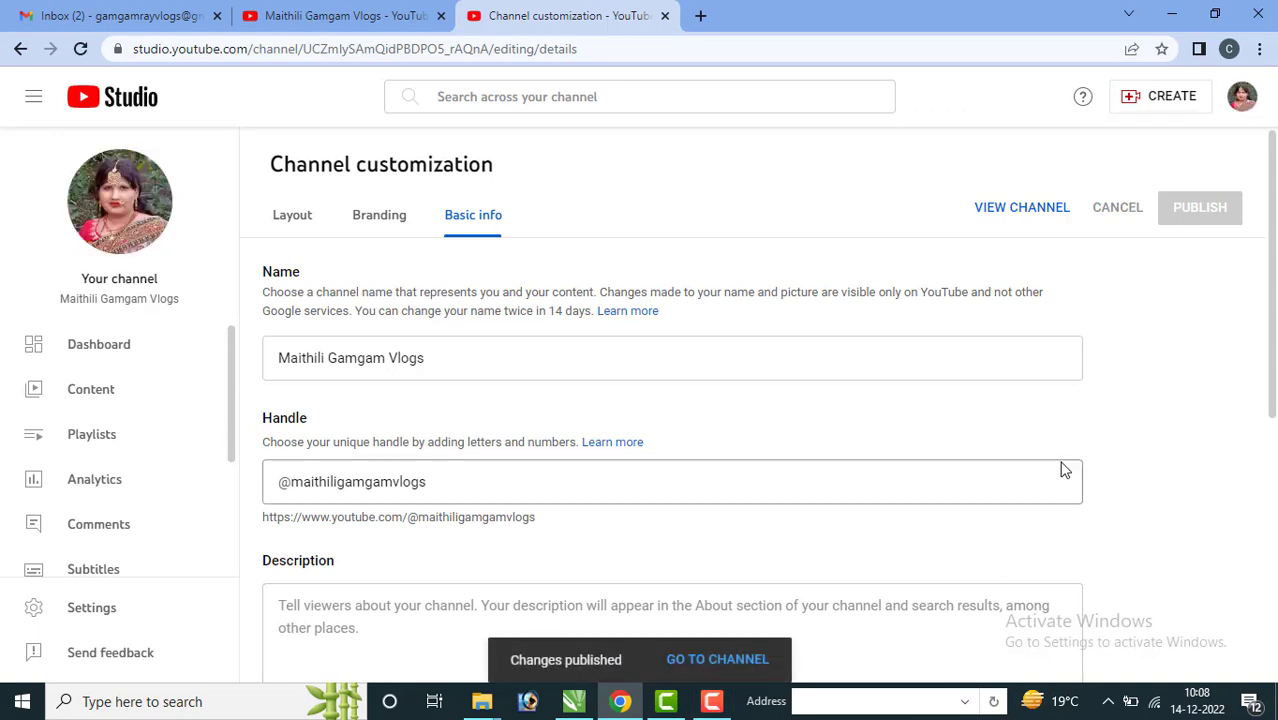
Step: Open Settings from the left sidebar
{"action": "scroll", "coordinate": [150, 490], "scroll_direction": "down", "scroll_amount": 1}
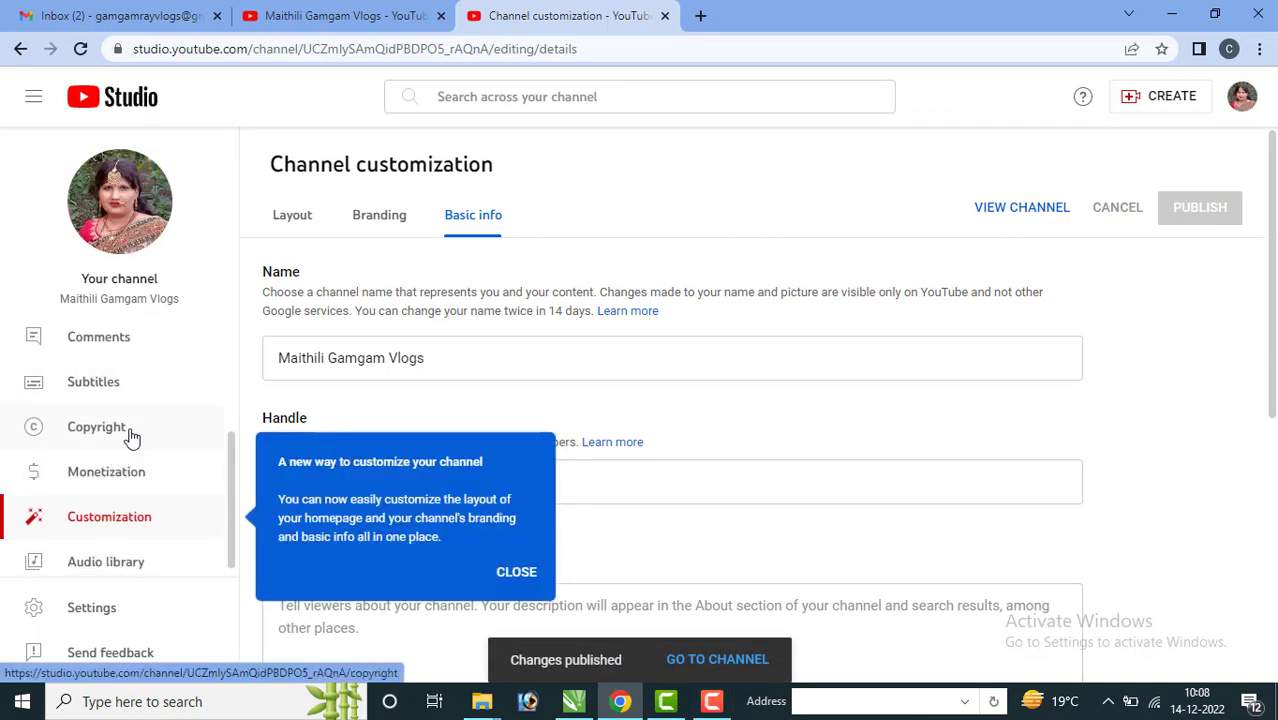
{"action": "scroll", "coordinate": [136, 535], "scroll_direction": "down", "scroll_amount": 1}
{"action": "left_click", "coordinate": [103, 606]}
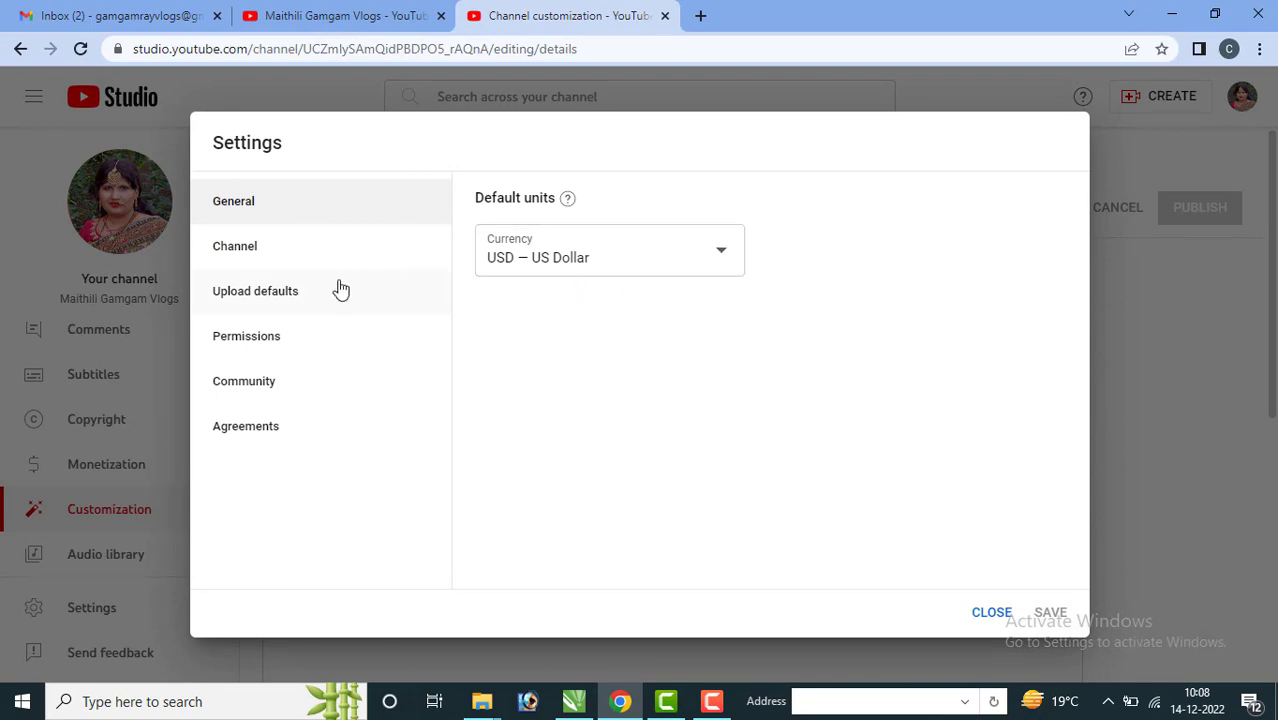
Step: Choose India as the country of residence in Settings > Channel > Basic info
{"action": "left_click", "coordinate": [266, 265]}
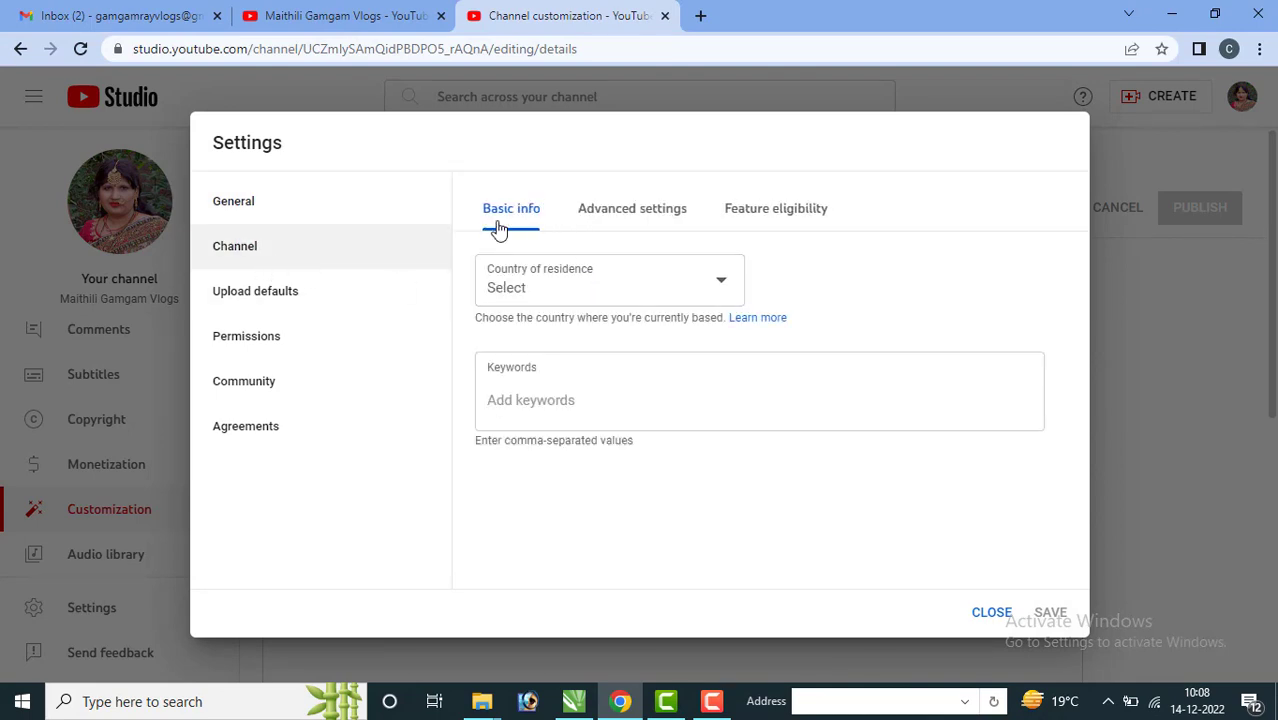
{"action": "left_click", "coordinate": [724, 292]}
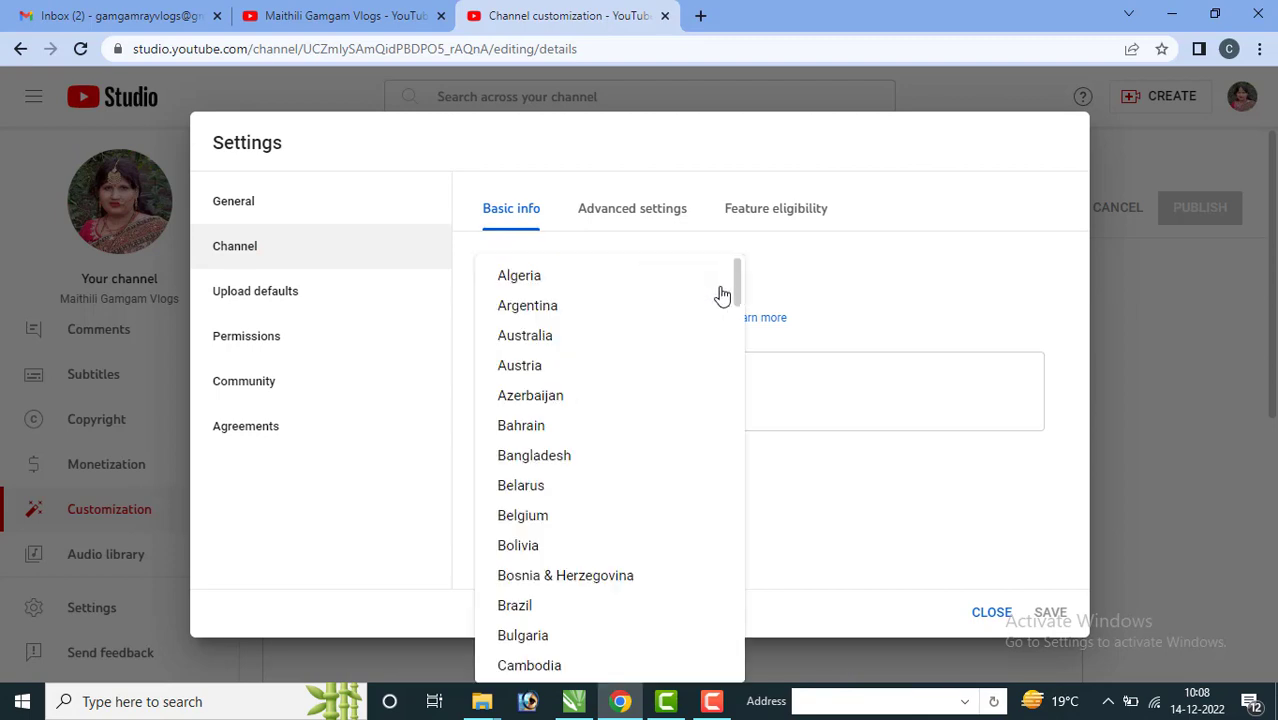
{"action": "scroll", "coordinate": [605, 408], "scroll_direction": "down", "scroll_amount": 20}
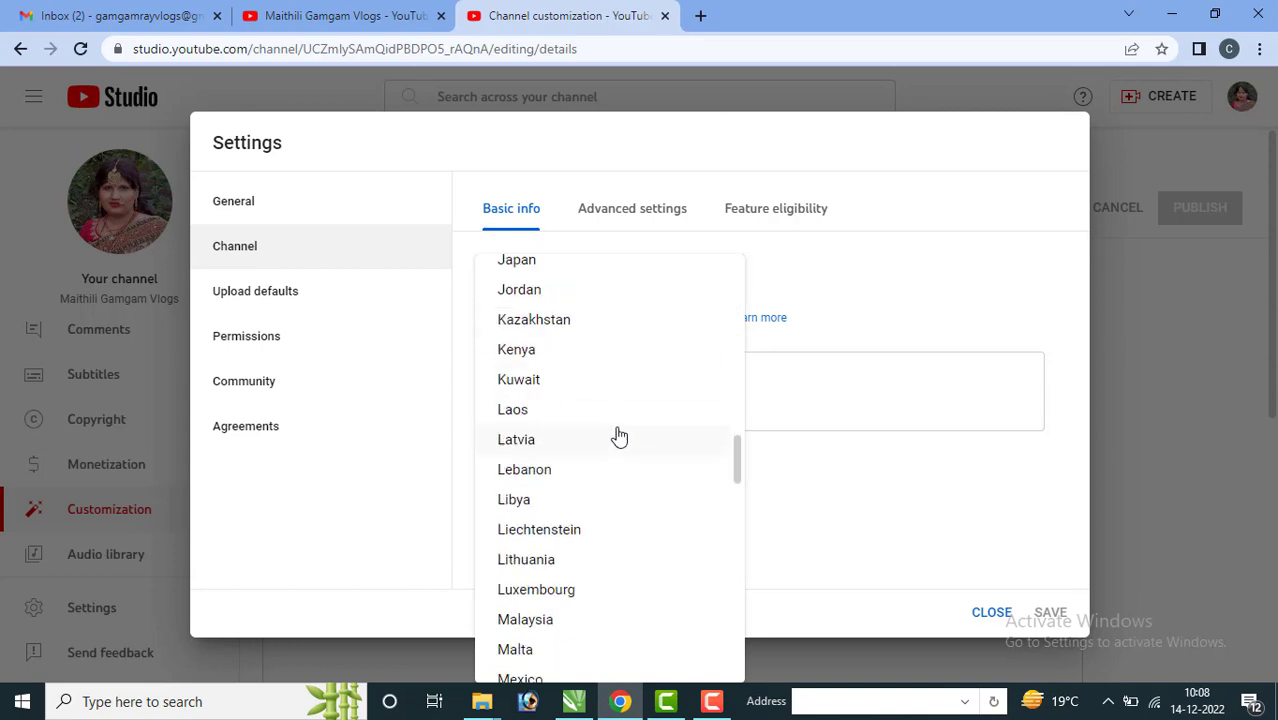
{"action": "scroll", "coordinate": [621, 436], "scroll_direction": "down", "scroll_amount": 9}
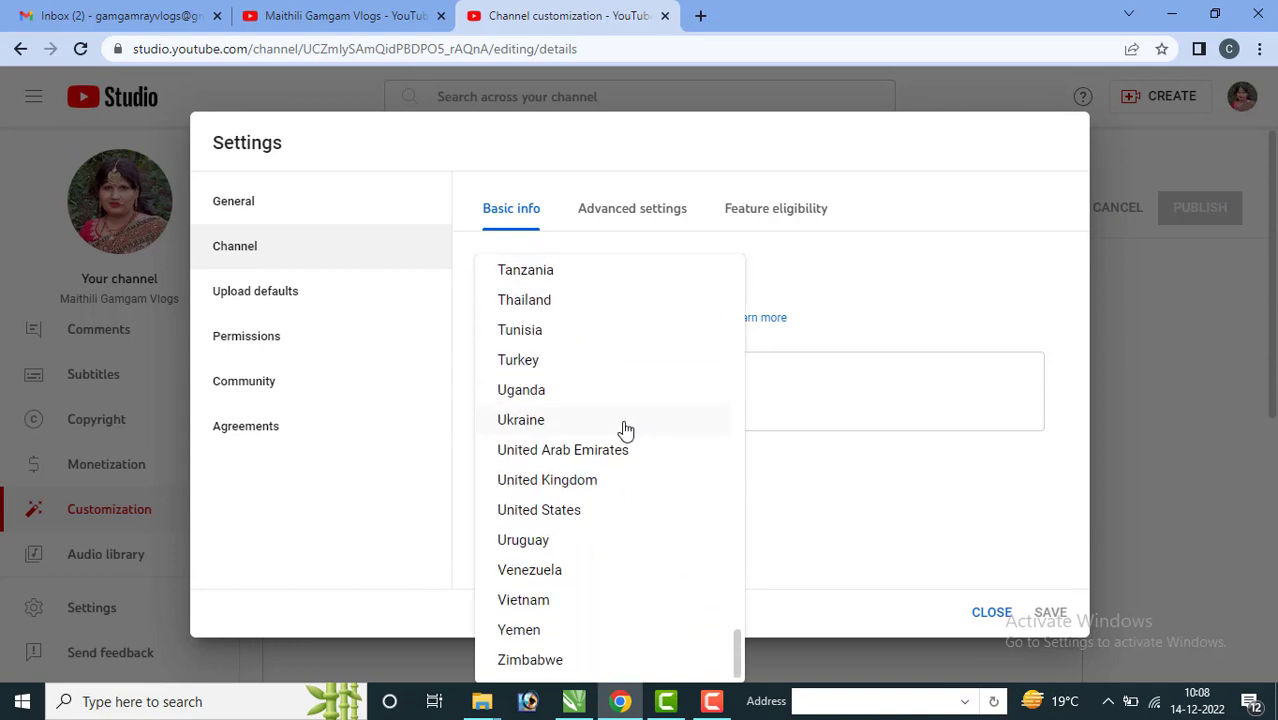
{"action": "scroll", "coordinate": [625, 432], "scroll_direction": "up", "scroll_amount": 8}
{"action": "scroll", "coordinate": [628, 430], "scroll_direction": "up", "scroll_amount": 8}
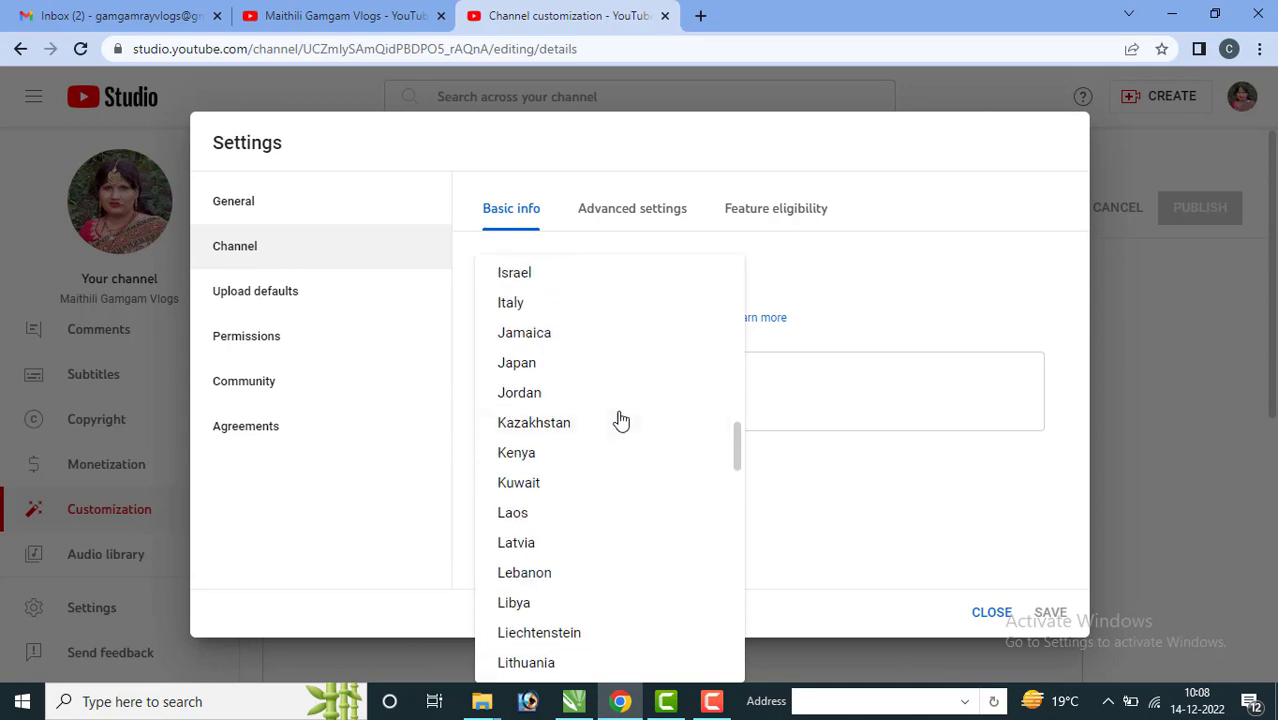
{"action": "scroll", "coordinate": [620, 416], "scroll_direction": "down", "scroll_amount": 6}
{"action": "scroll", "coordinate": [620, 415], "scroll_direction": "down", "scroll_amount": 8}
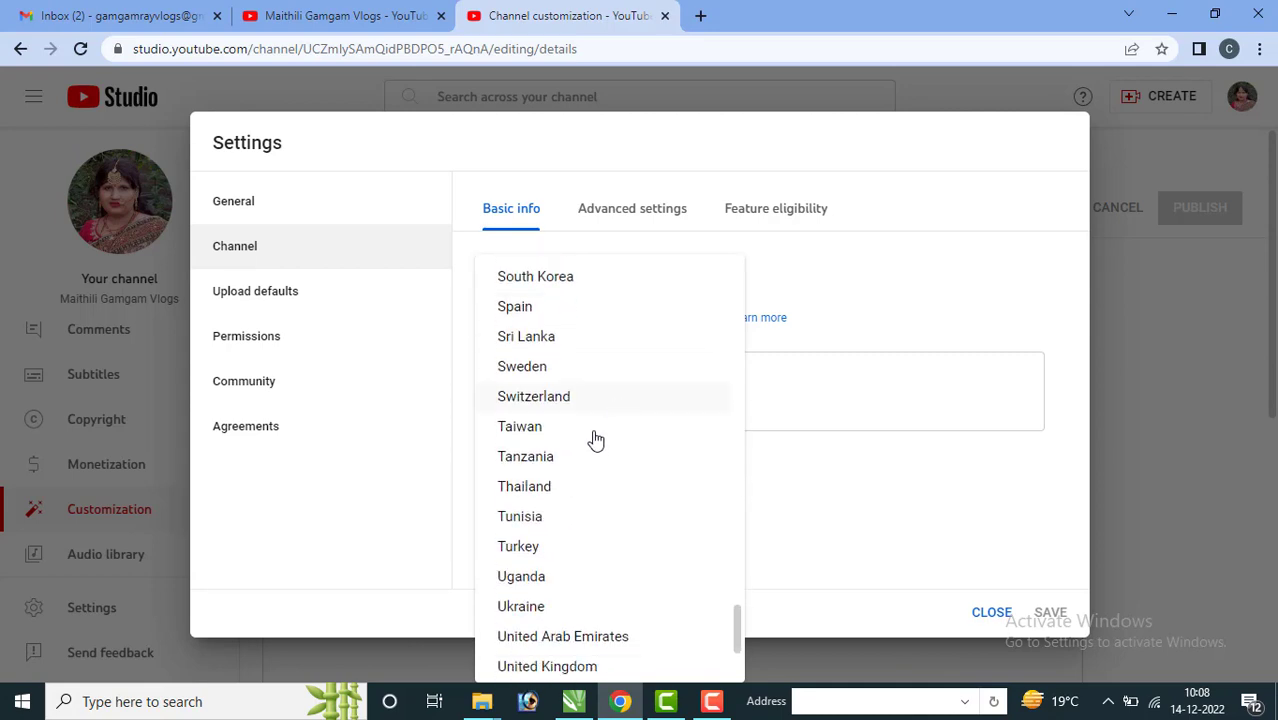
{"action": "scroll", "coordinate": [550, 538], "scroll_direction": "down", "scroll_amount": 3}
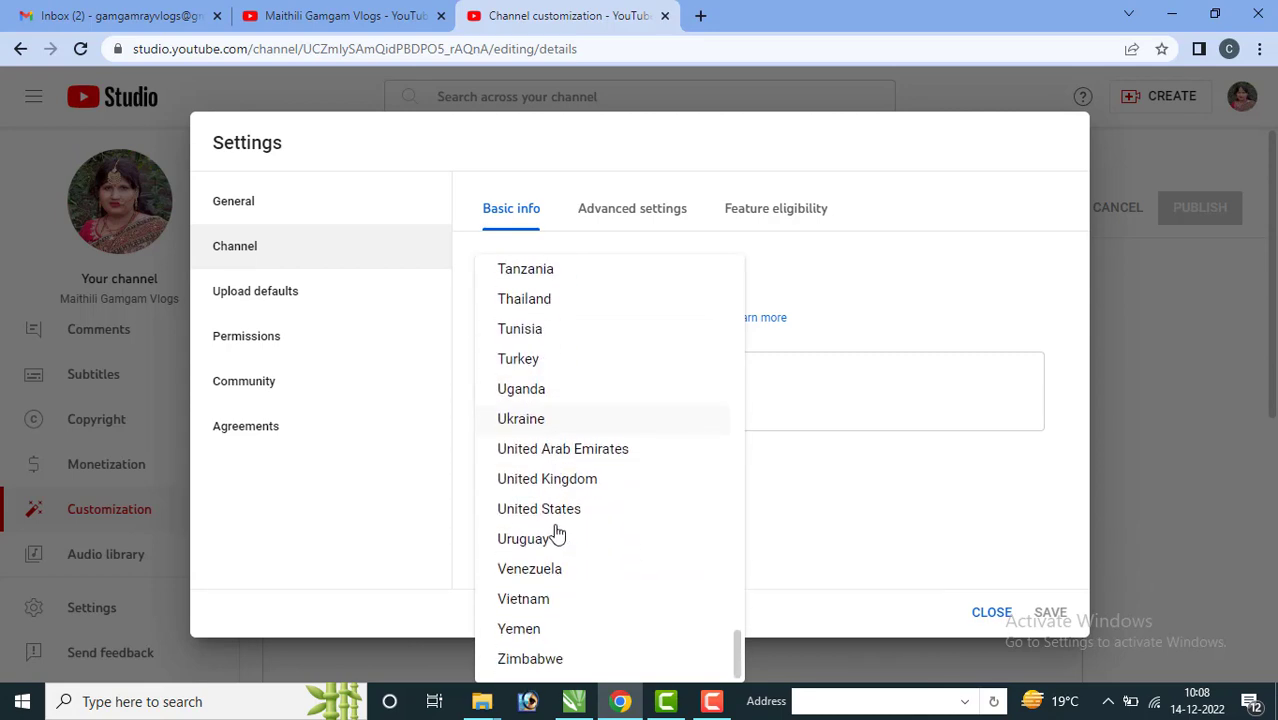
{"action": "scroll", "coordinate": [557, 521], "scroll_direction": "up", "scroll_amount": 4}
{"action": "scroll", "coordinate": [557, 521], "scroll_direction": "up", "scroll_amount": 8}
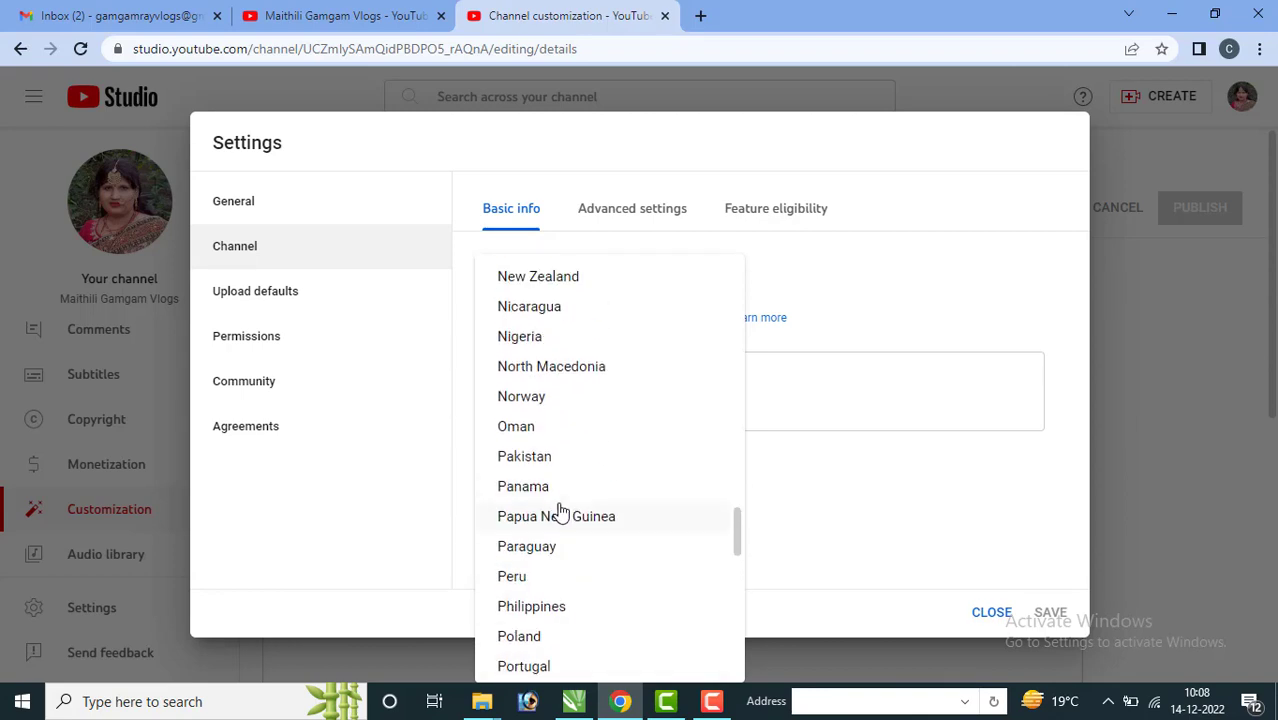
{"action": "scroll", "coordinate": [561, 512], "scroll_direction": "up", "scroll_amount": 5}
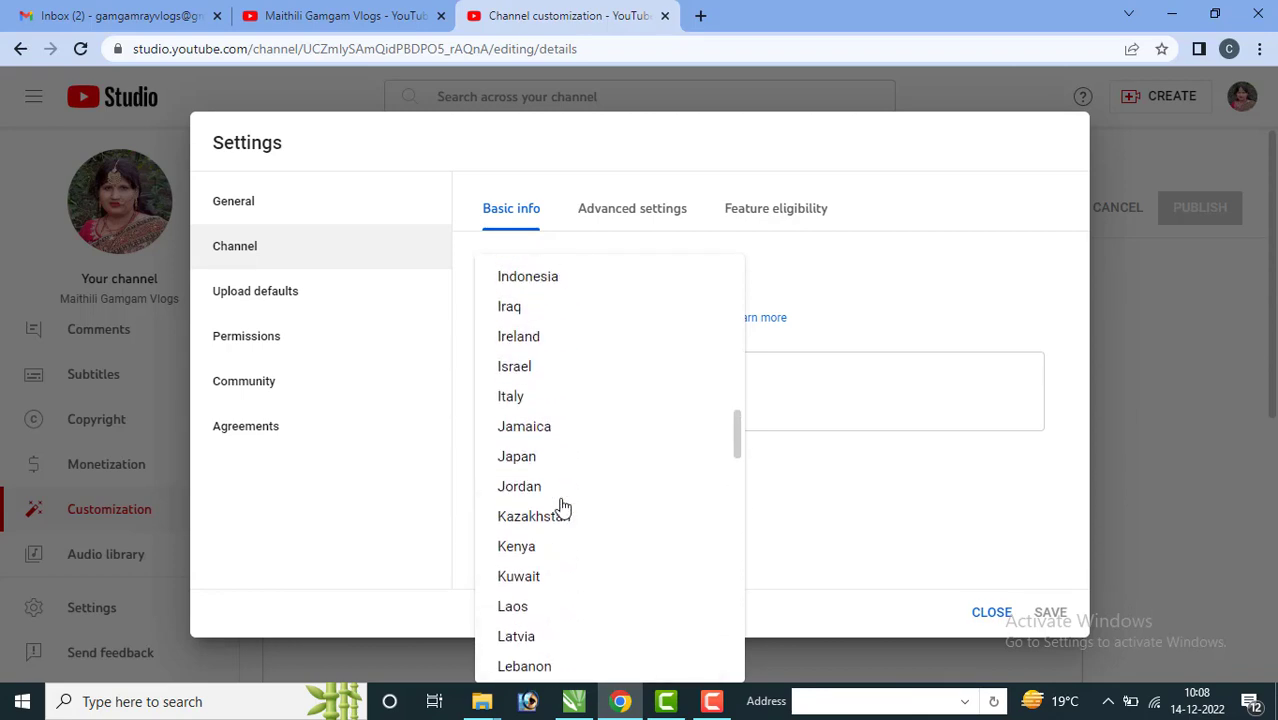
{"action": "scroll", "coordinate": [553, 380], "scroll_direction": "up", "scroll_amount": 1}
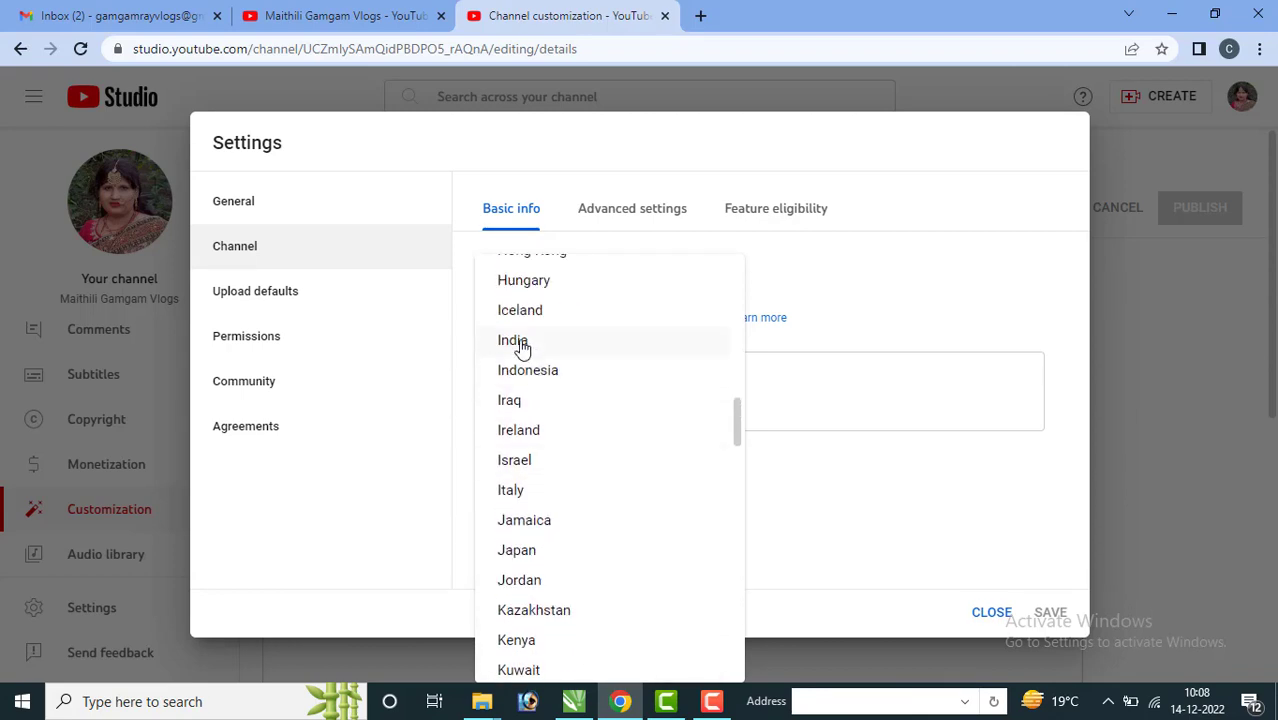
{"action": "left_click", "coordinate": [521, 347]}
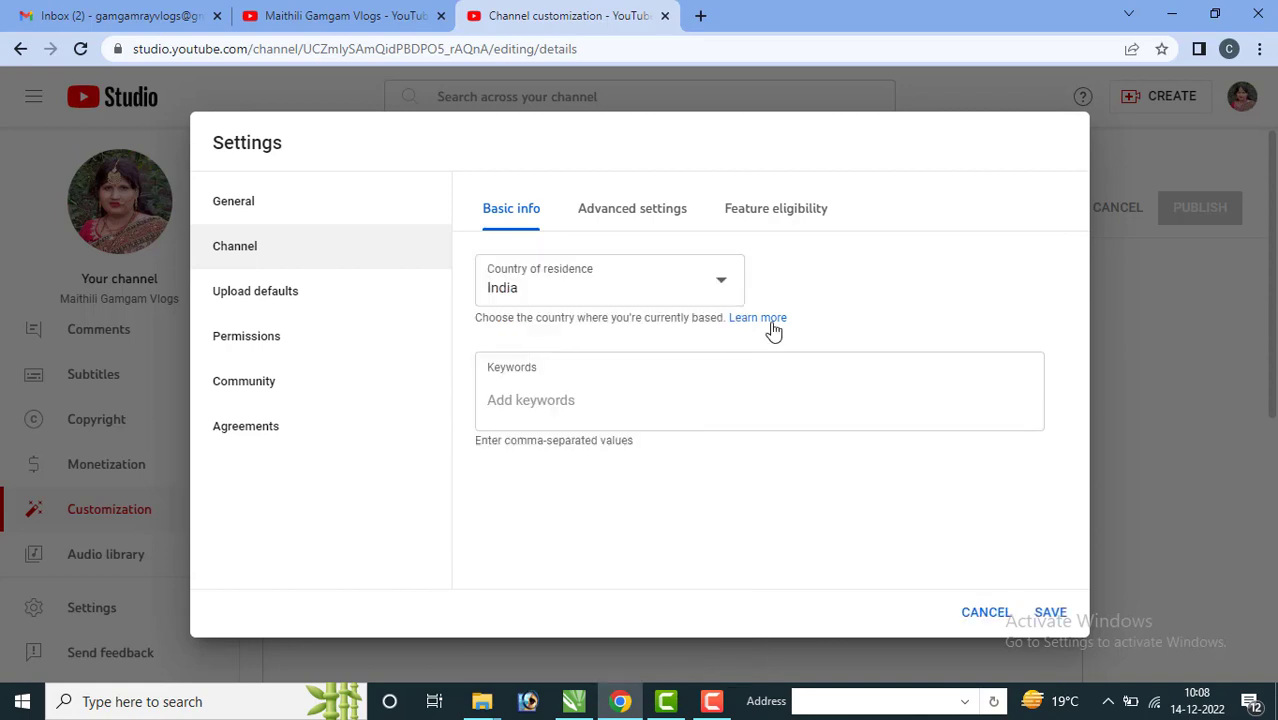
Step: Enter the keywords gamgam and maithili gamgam vlogs in the Keywords box
{"action": "left_click", "coordinate": [576, 404]}
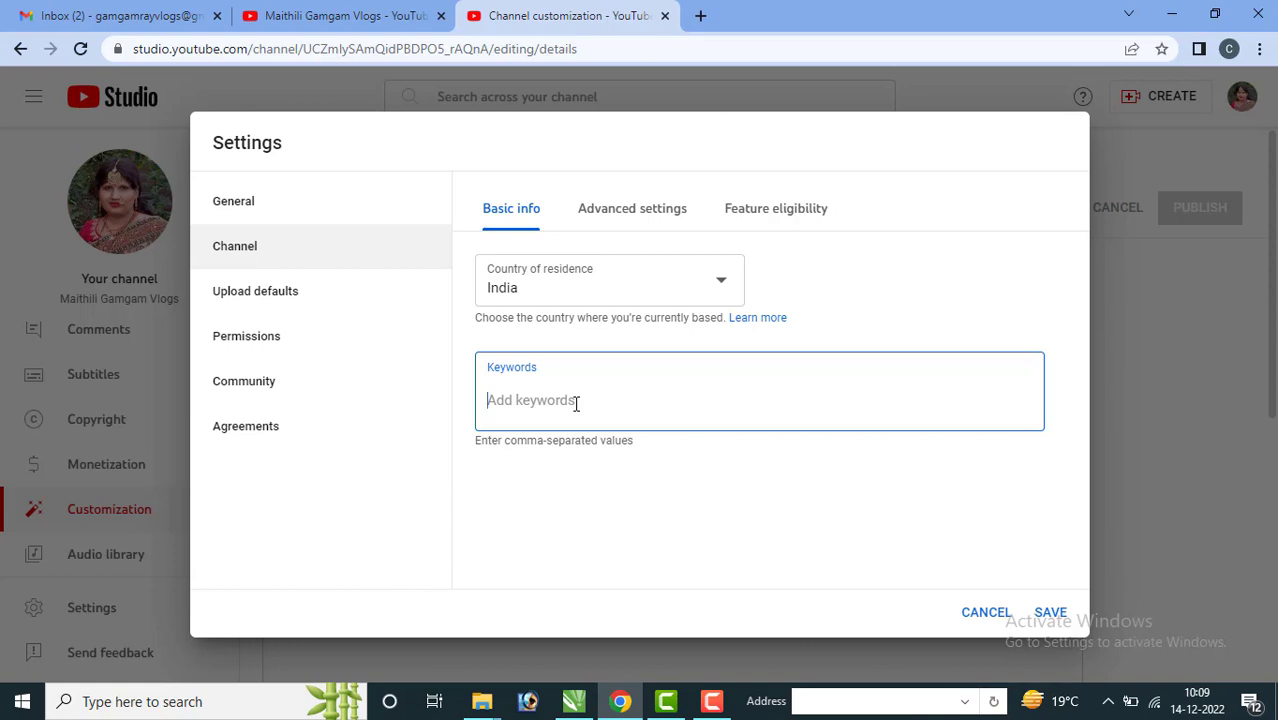
{"action": "type", "text": "gamgam"}
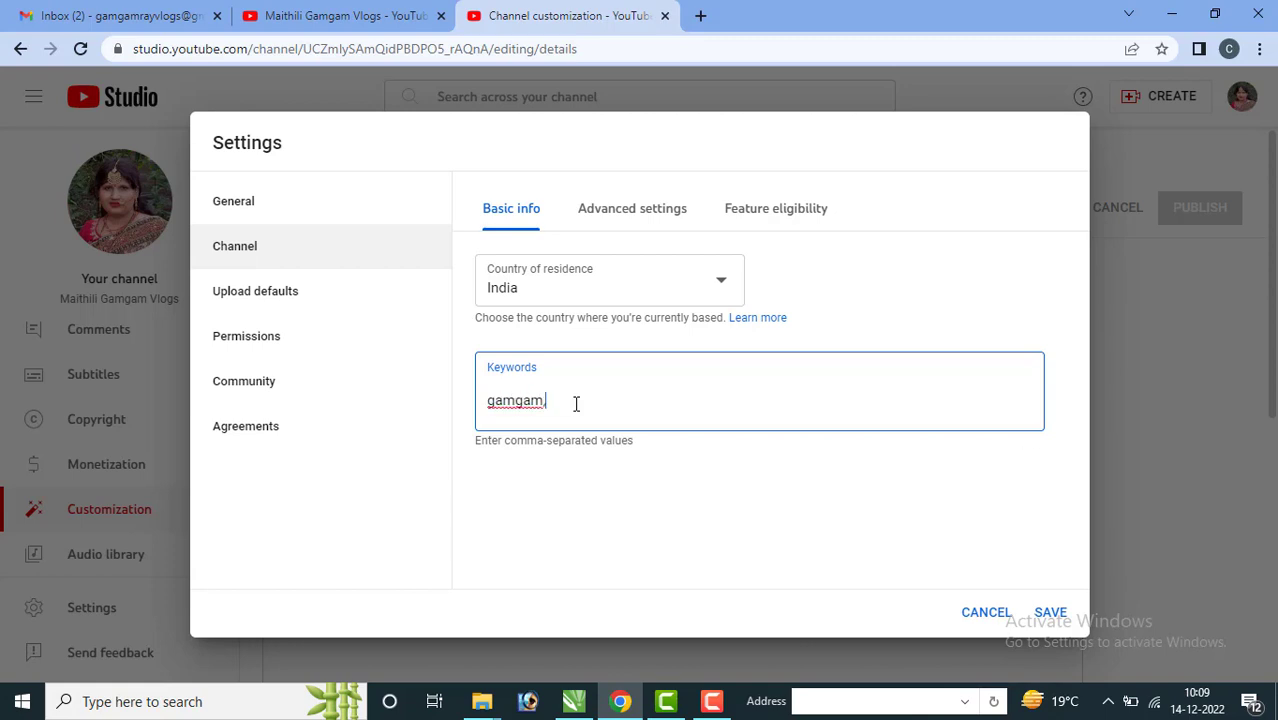
{"action": "key", "text": "Return"}
{"action": "type", "text": "gam"}
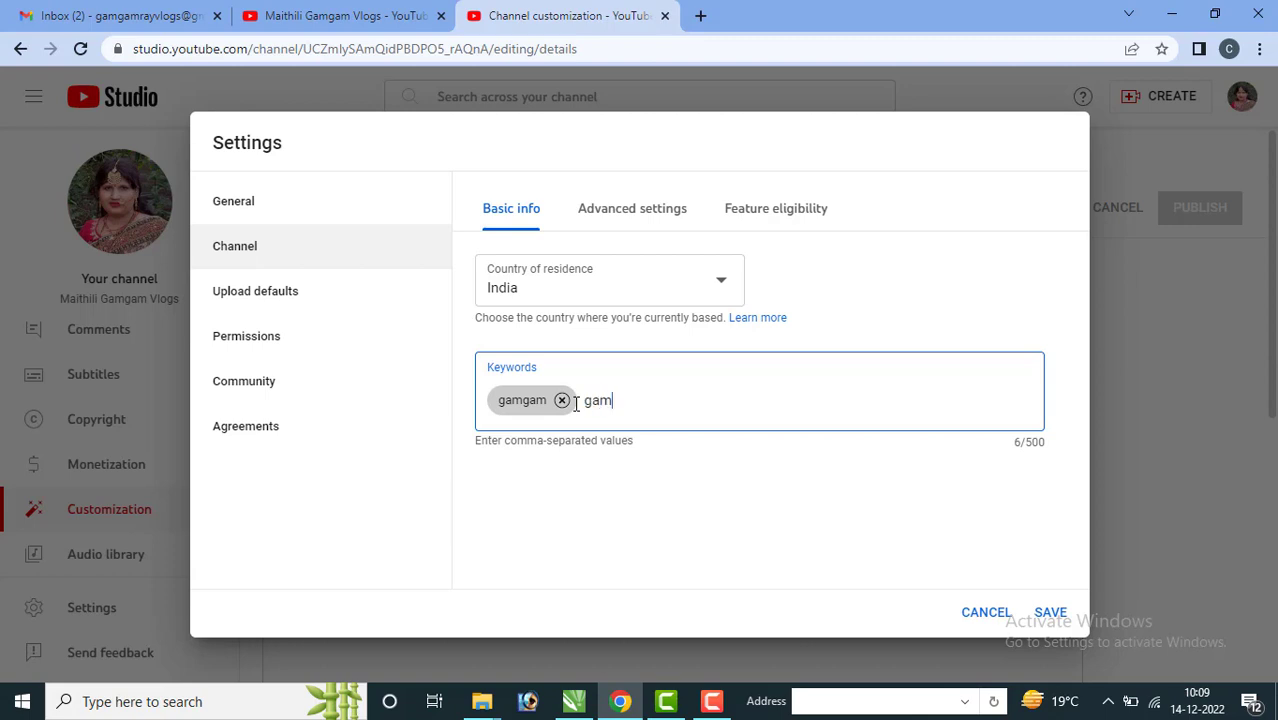
{"action": "type", "text": "gam"}
{"action": "key", "text": "BackSpace"}
{"action": "key", "text": "BackSpace"}
{"action": "key", "text": "BackSpace"}
{"action": "key", "text": "BackSpace"}
{"action": "key", "text": "BackSpace"}
{"action": "key", "text": "BackSpace"}
{"action": "type", "text": "maithili gamgam vl"}
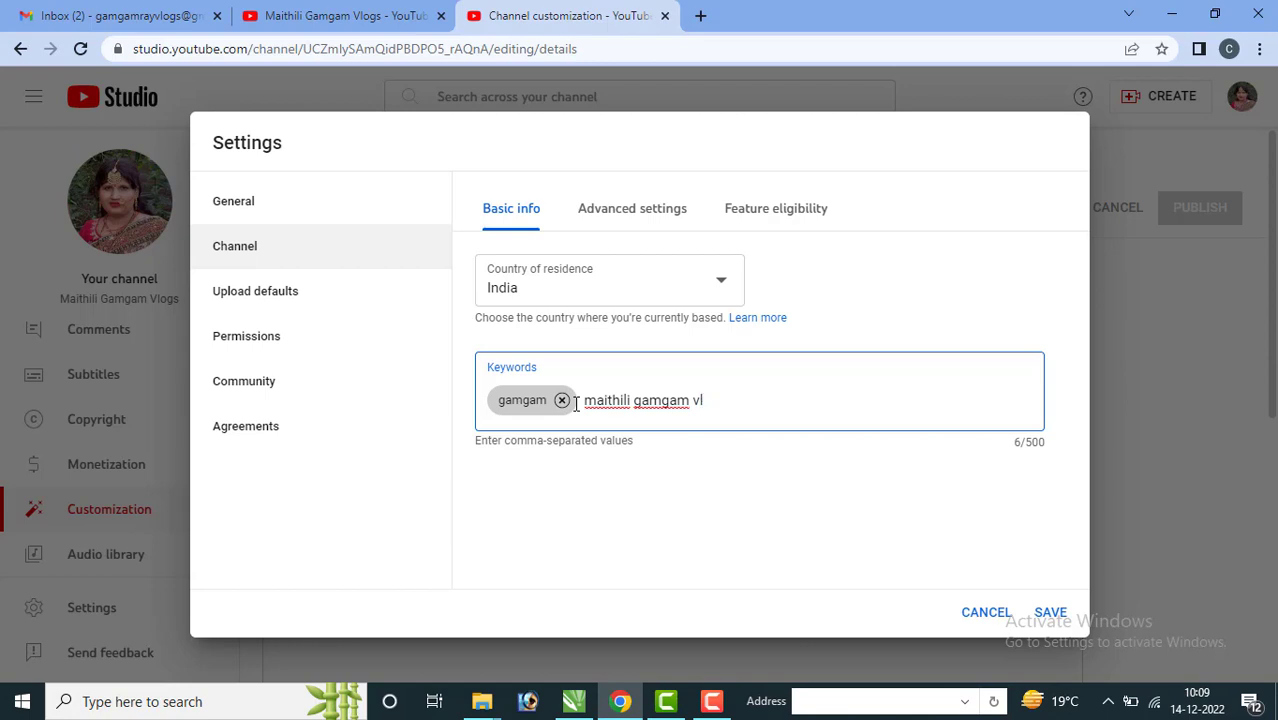
{"action": "type", "text": "ogs"}
{"action": "key", "text": "comma"}
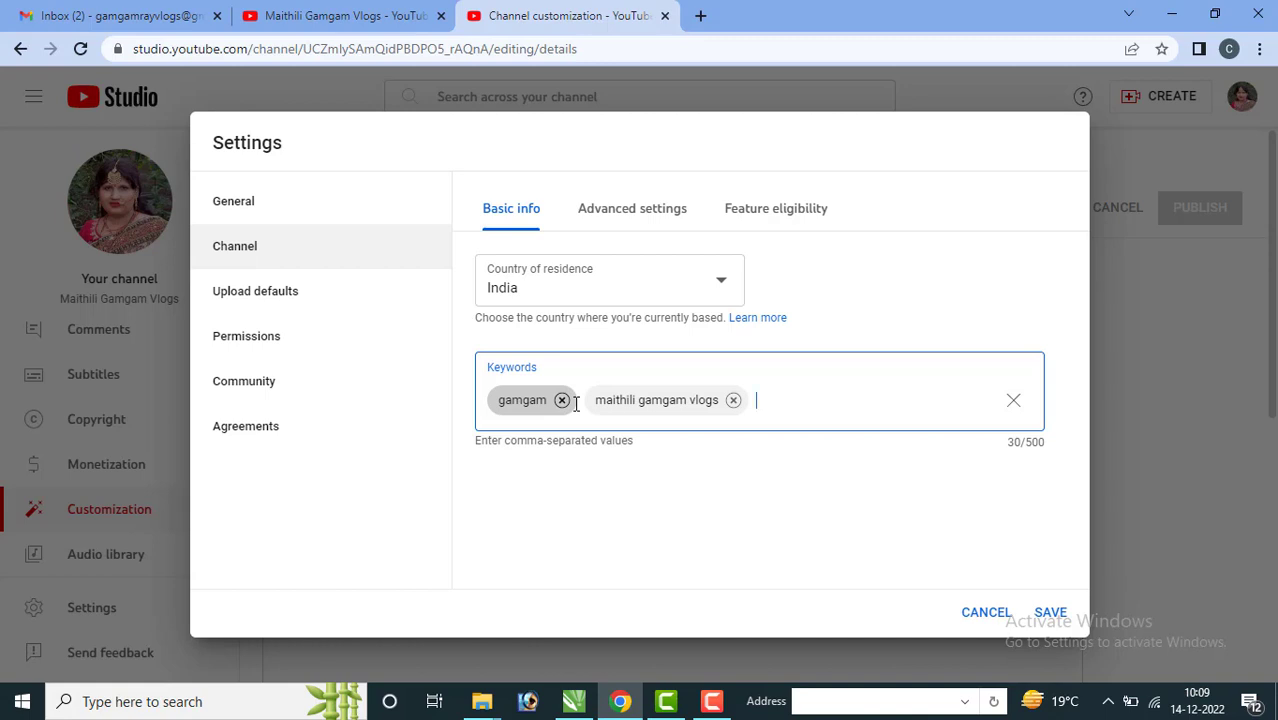
Step: Add the creator's name, maithili and vlogs gamgam as further keywords
{"action": "type", "text": "chandan kumar ray"}
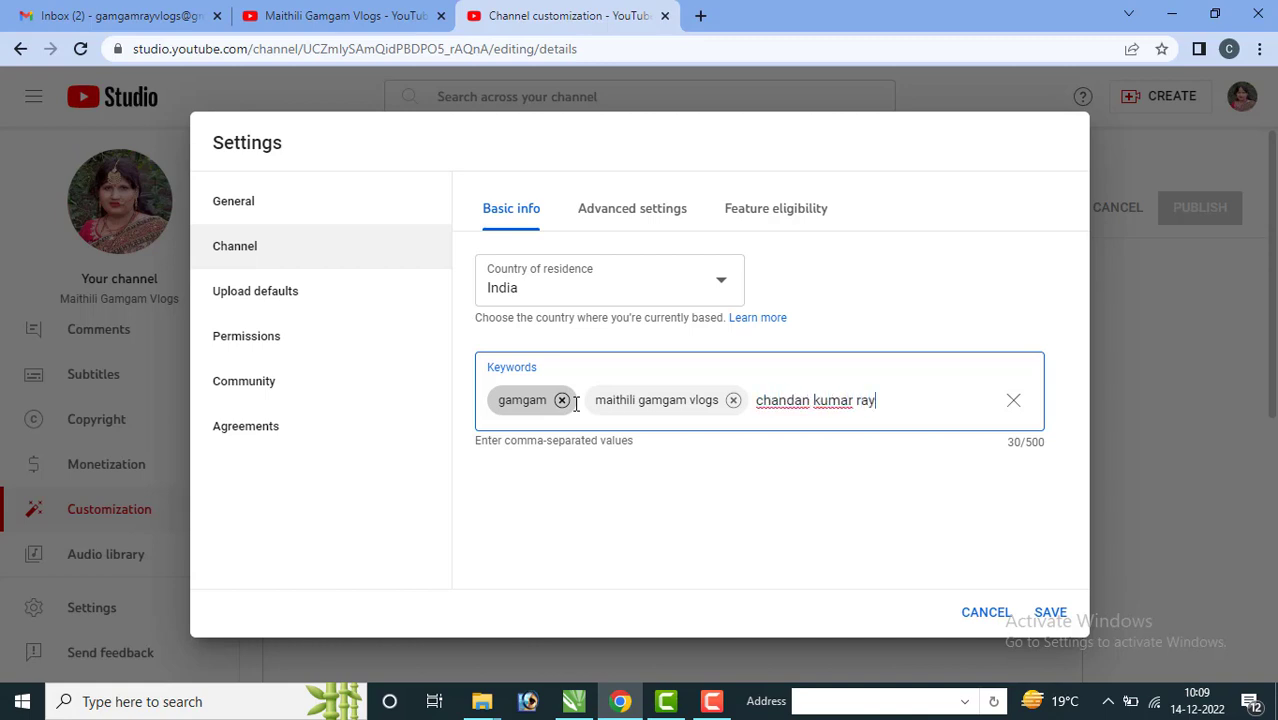
{"action": "key", "text": "comma"}
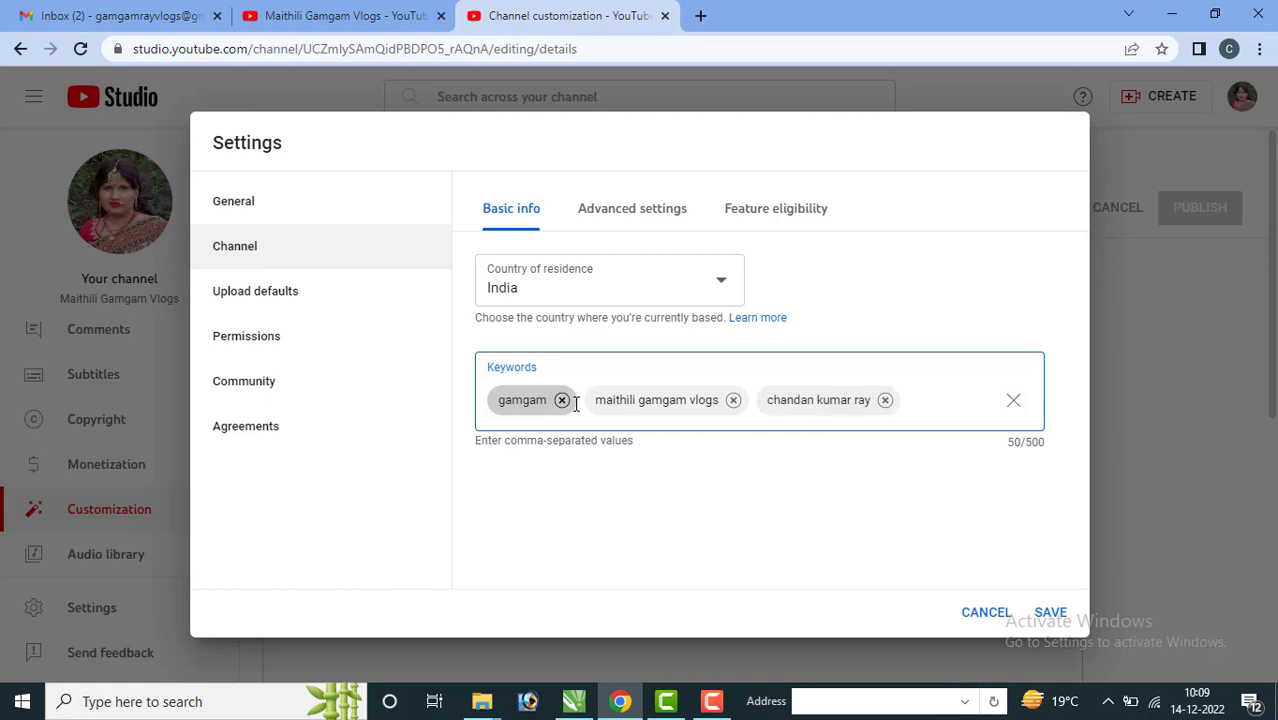
{"action": "type", "text": "maithili"}
{"action": "key", "text": "comma"}
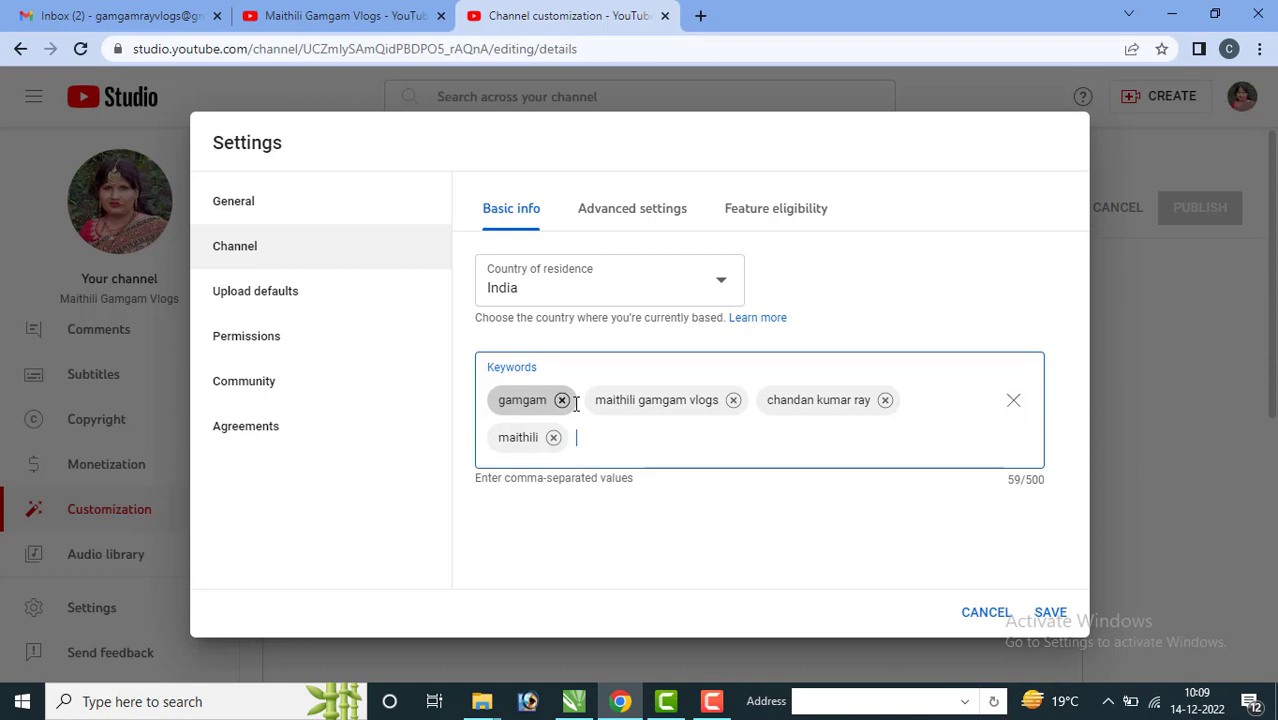
{"action": "type", "text": "vlogs gamgam"}
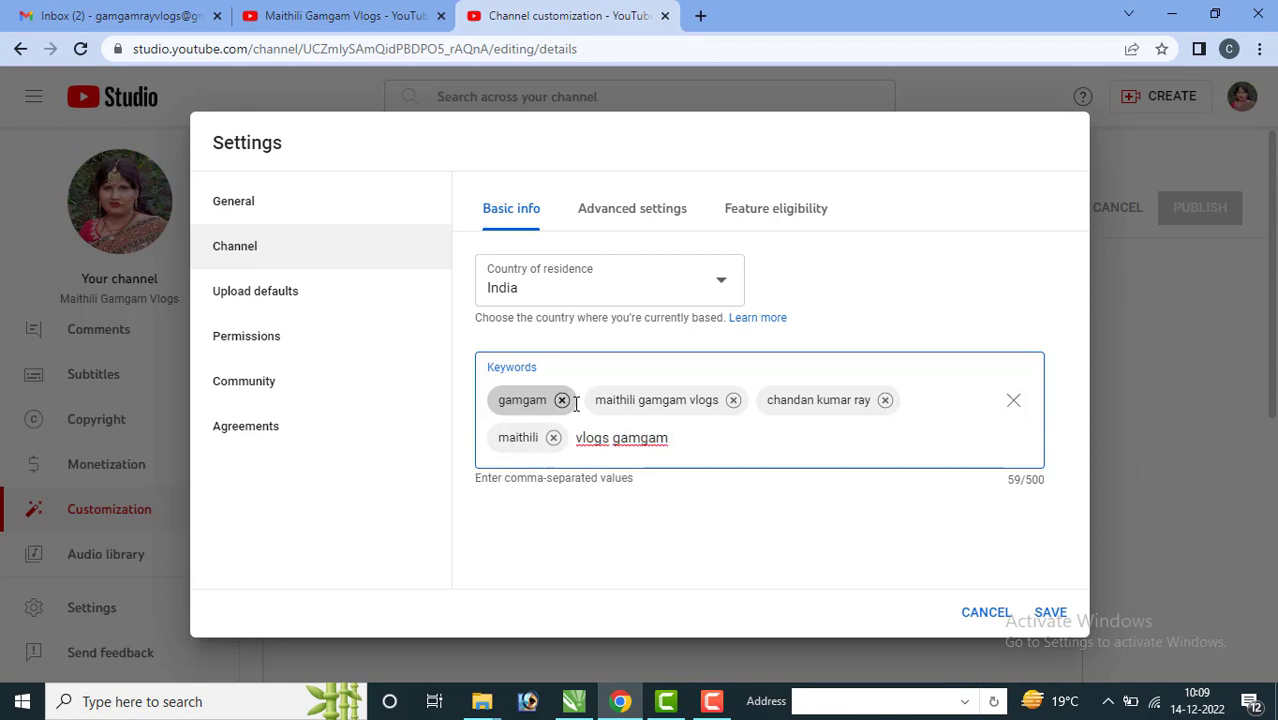
{"action": "type", "text": ","}
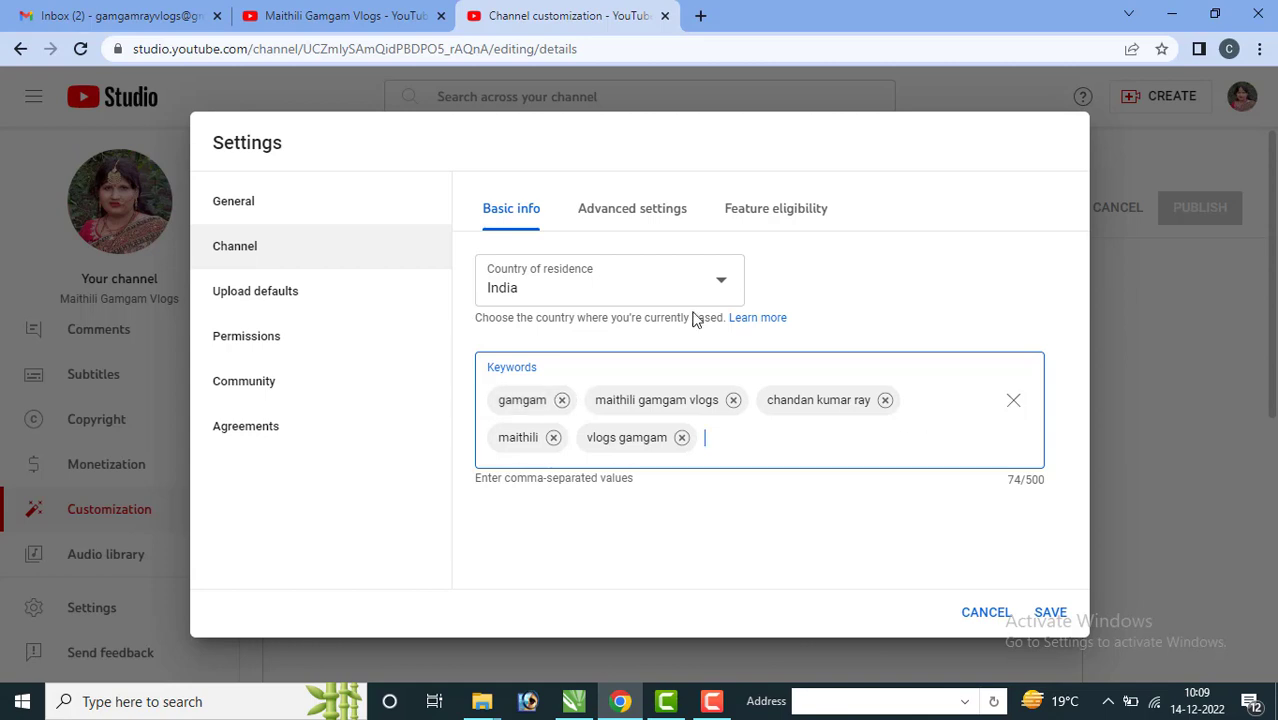
Step: Set the channel as not made for kids in Advanced settings and view Feature eligibility
{"action": "left_click", "coordinate": [621, 212]}
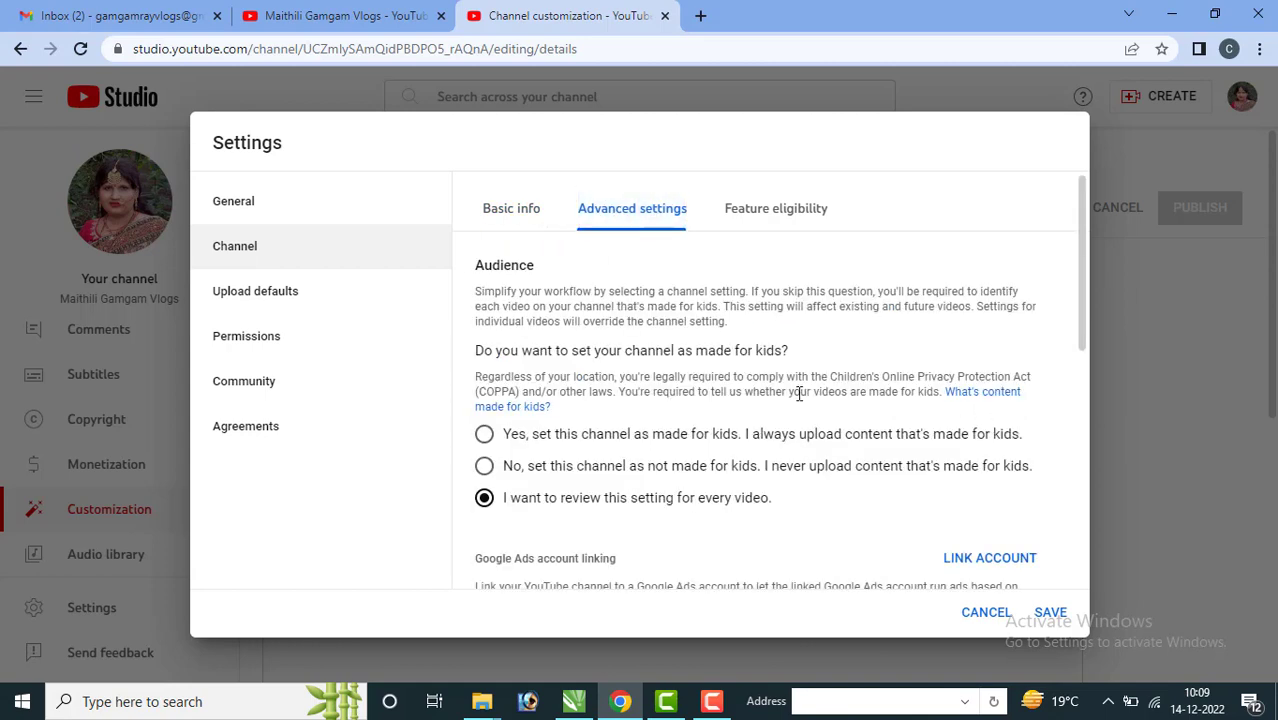
{"action": "scroll", "coordinate": [559, 380], "scroll_direction": "down", "scroll_amount": 1}
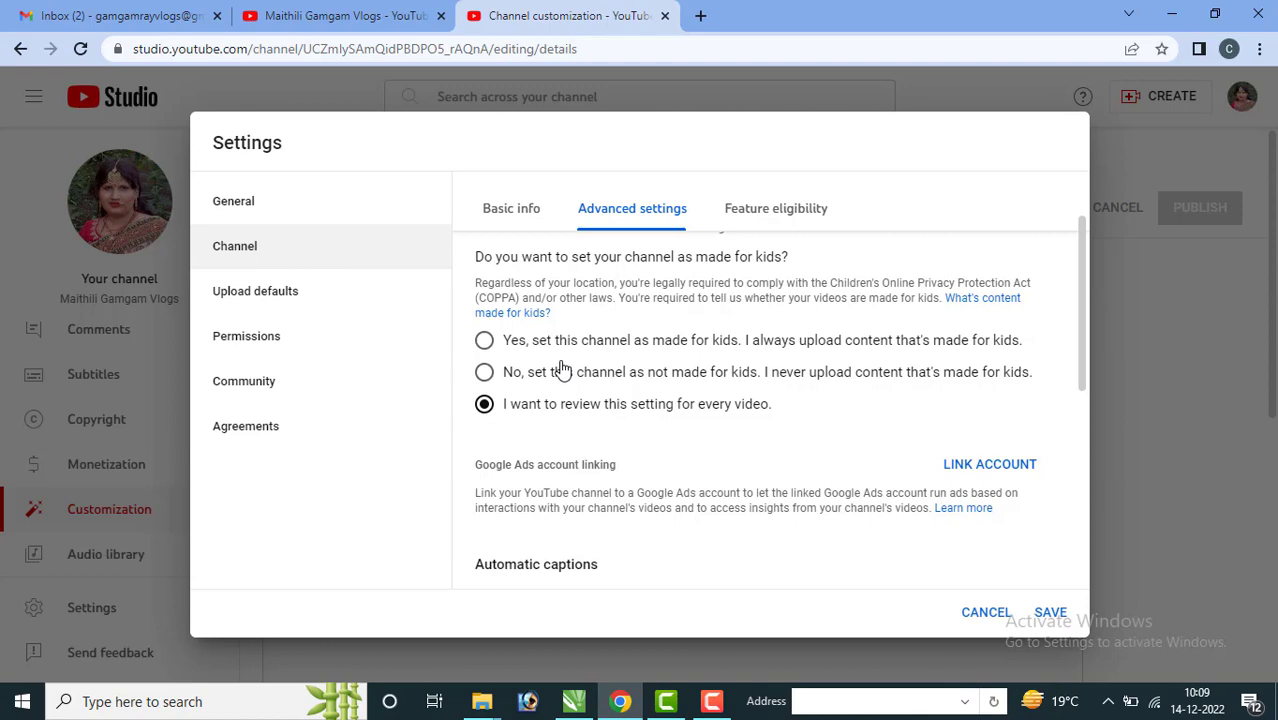
{"action": "left_click", "coordinate": [521, 379]}
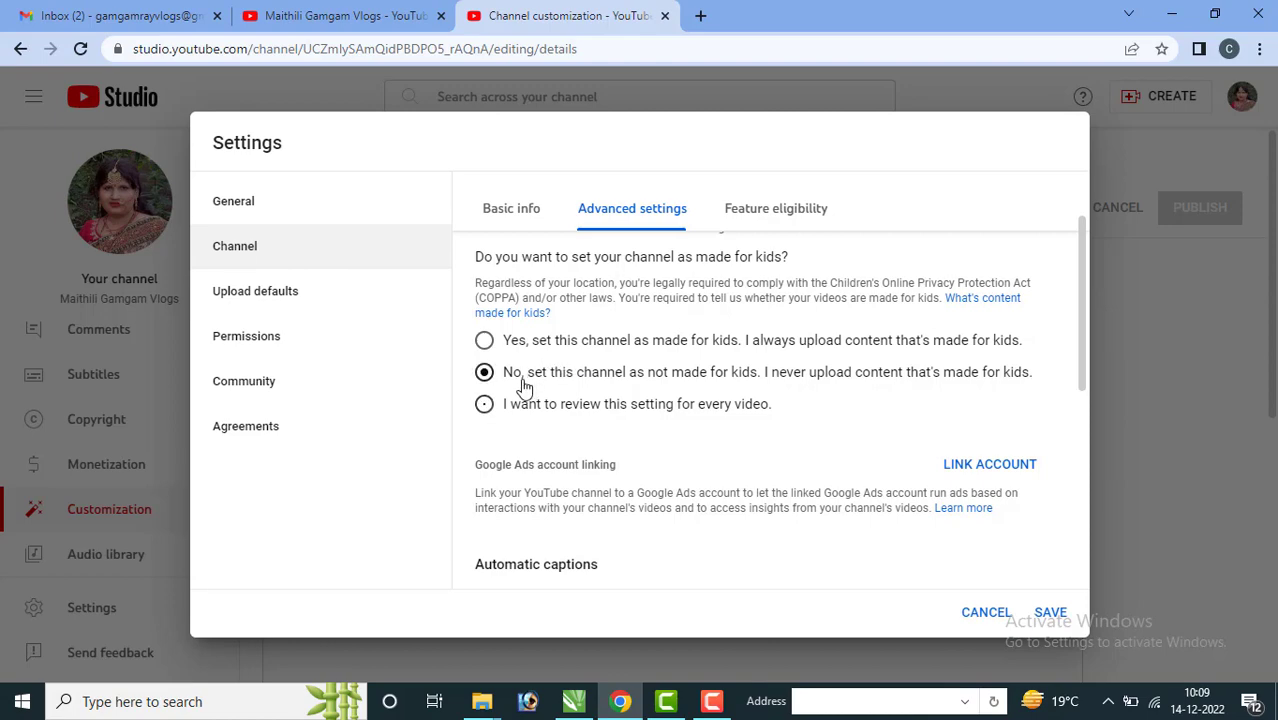
{"action": "scroll", "coordinate": [514, 384], "scroll_direction": "down", "scroll_amount": 4}
{"action": "scroll", "coordinate": [512, 384], "scroll_direction": "down", "scroll_amount": 1}
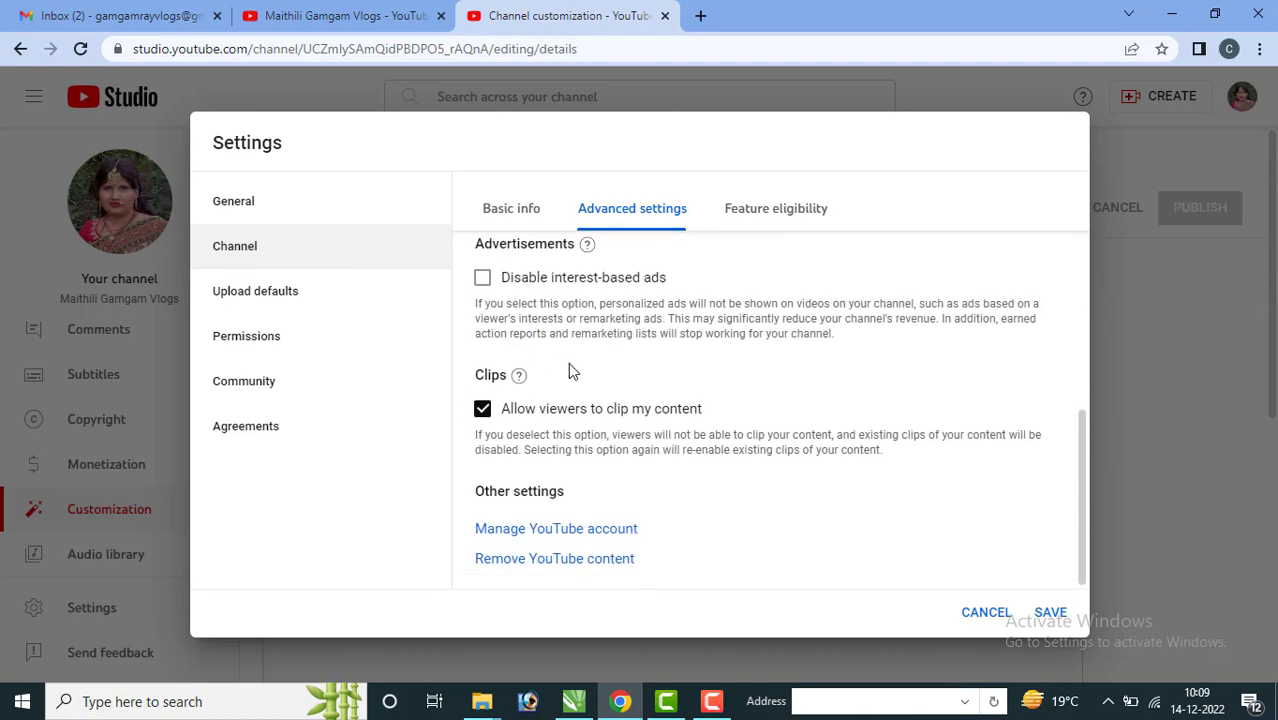
{"action": "scroll", "coordinate": [745, 300], "scroll_direction": "up", "scroll_amount": 1}
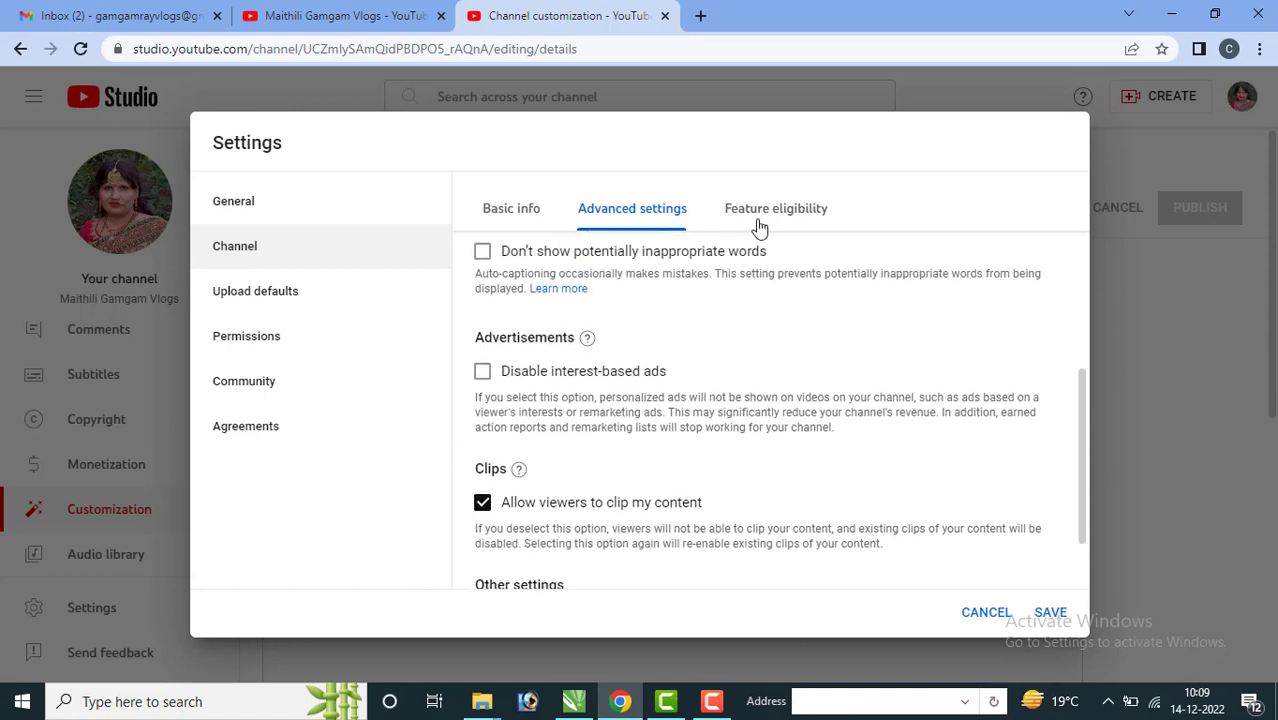
{"action": "left_click", "coordinate": [765, 214]}
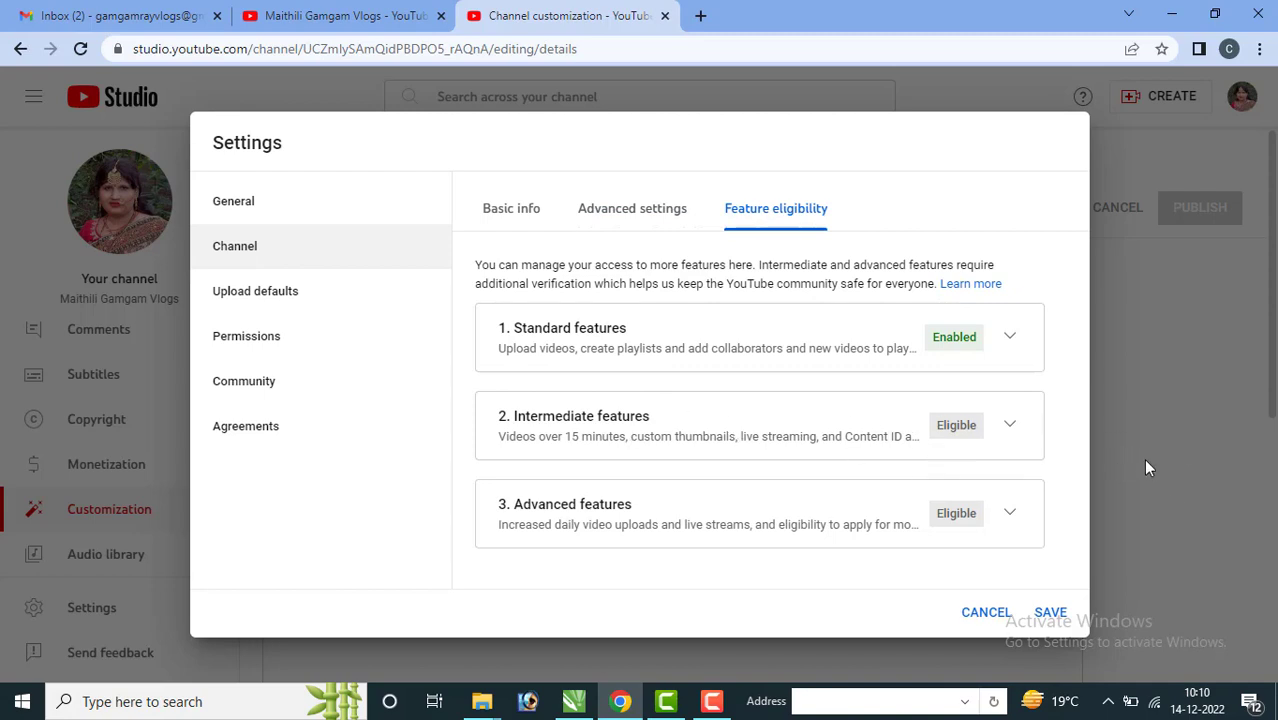
{"action": "left_click", "coordinate": [289, 297]}
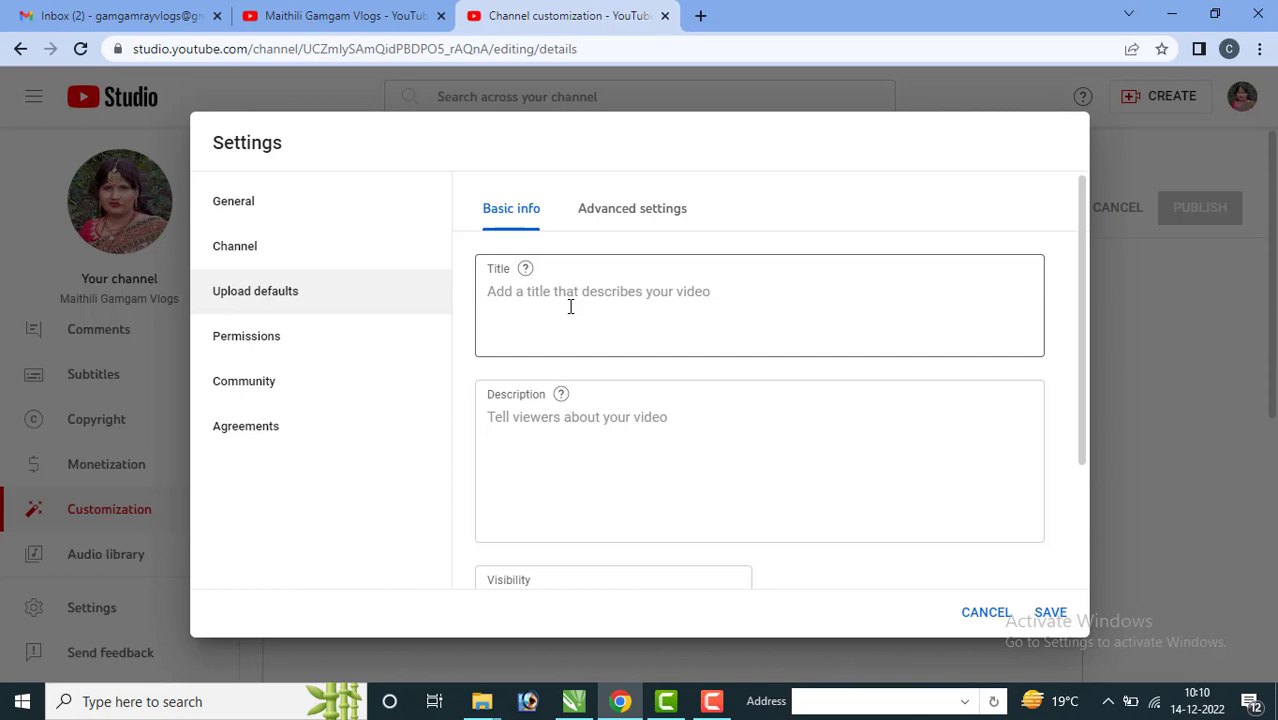
Step: Set the default visibility for new uploads to Private in Upload defaults > Basic info
{"action": "left_click", "coordinate": [712, 701]}
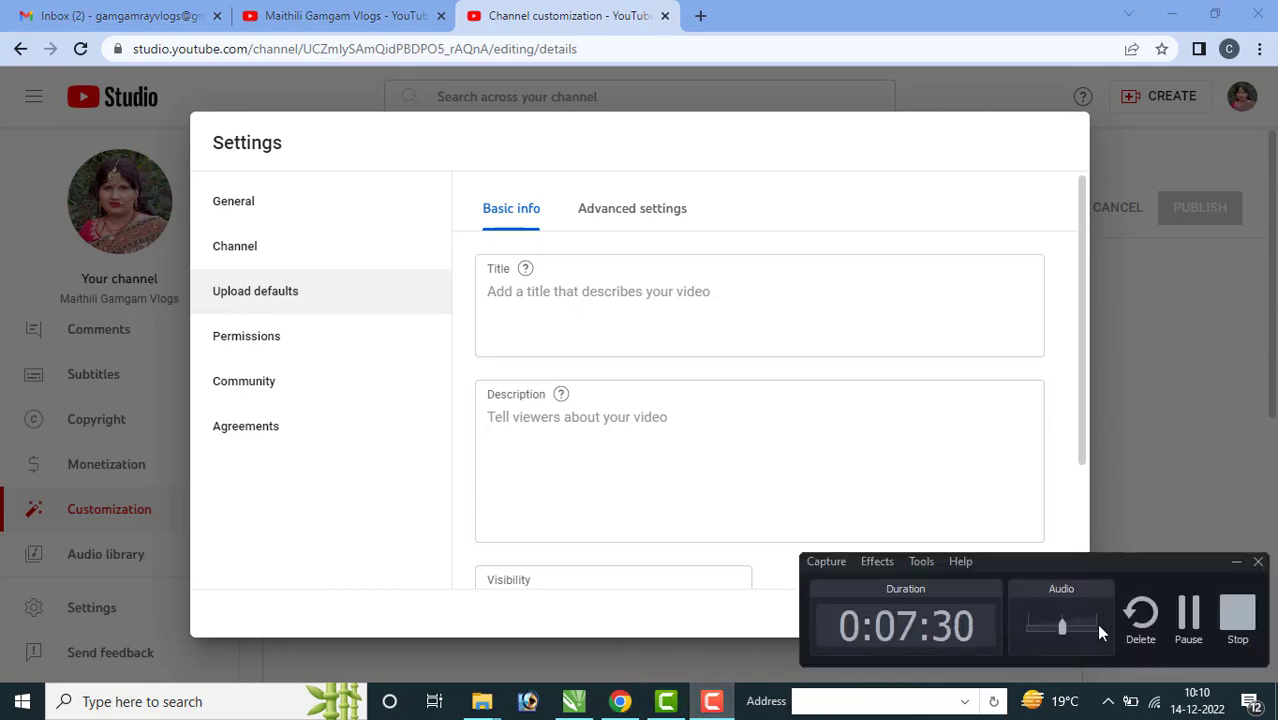
{"action": "left_click", "coordinate": [1189, 618]}
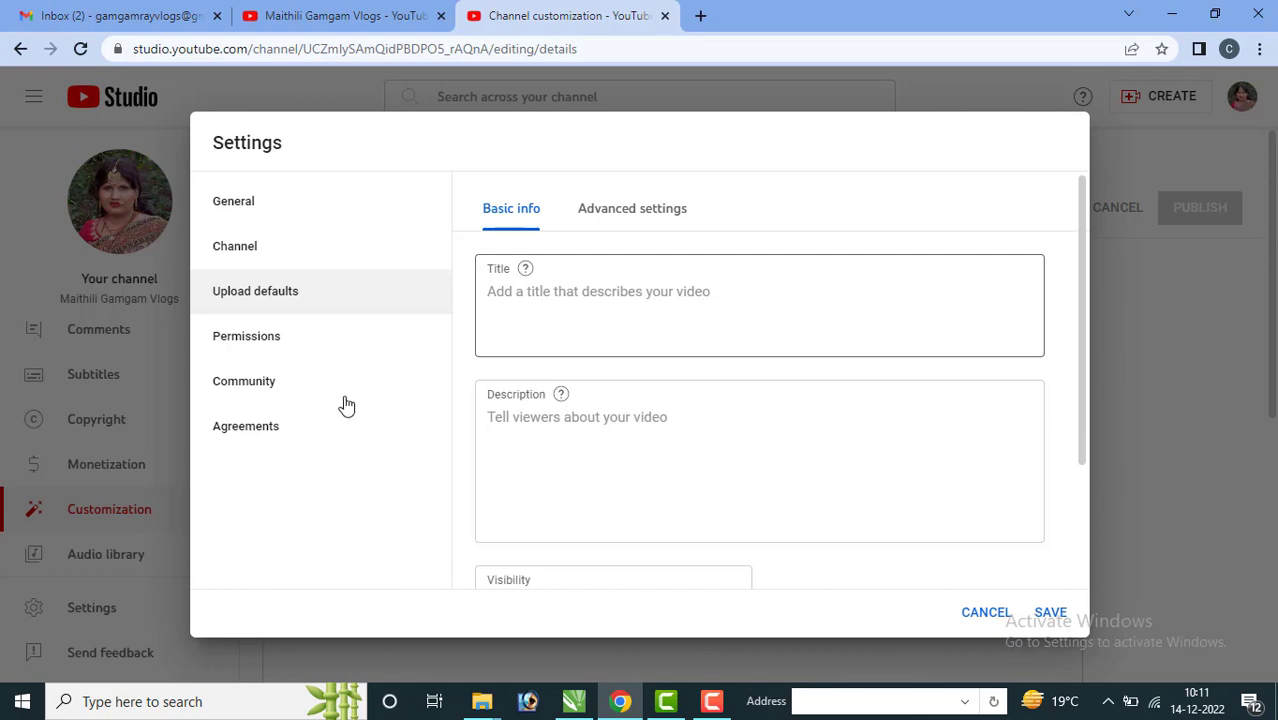
{"action": "scroll", "coordinate": [633, 454], "scroll_direction": "down", "scroll_amount": 1}
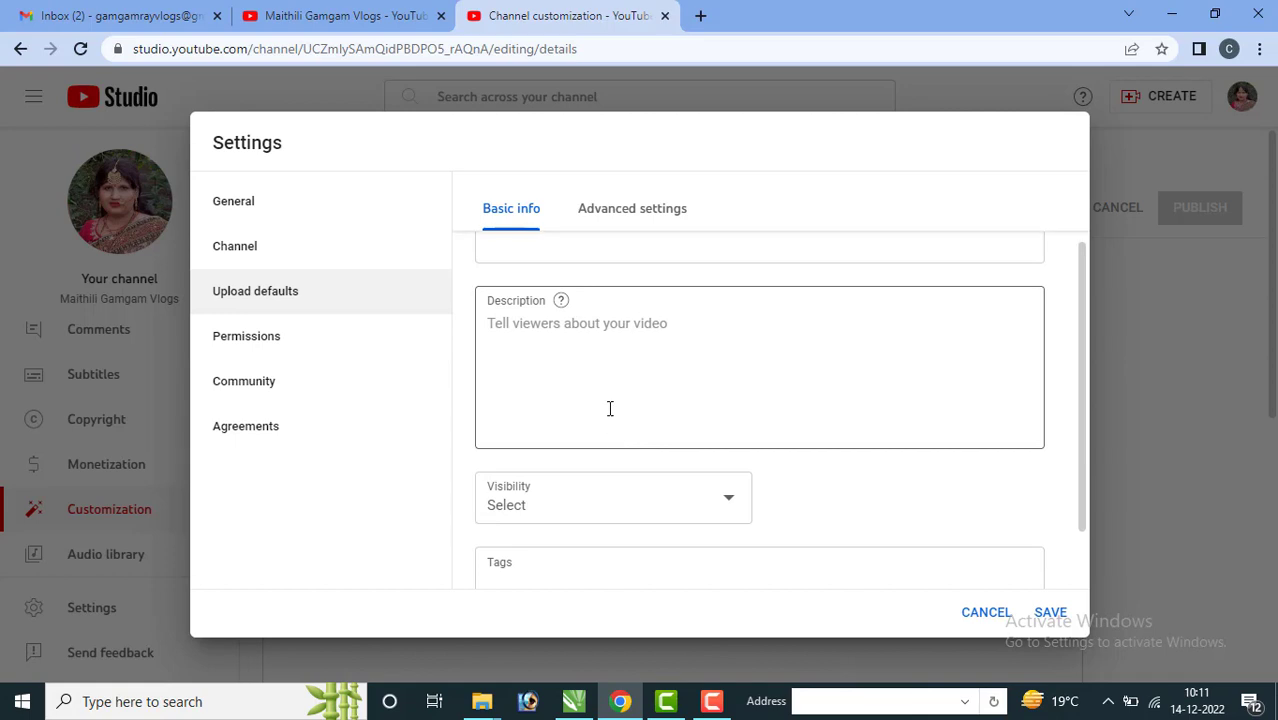
{"action": "scroll", "coordinate": [663, 446], "scroll_direction": "down", "scroll_amount": 1}
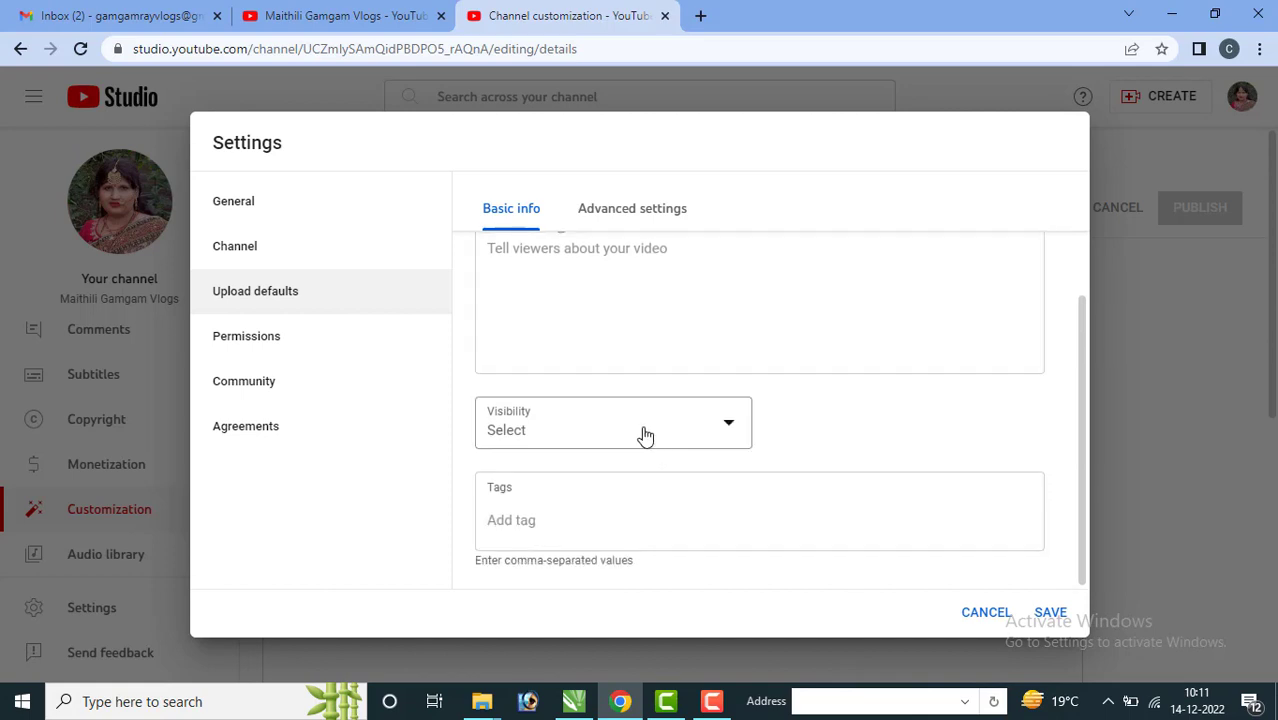
{"action": "left_click", "coordinate": [724, 441]}
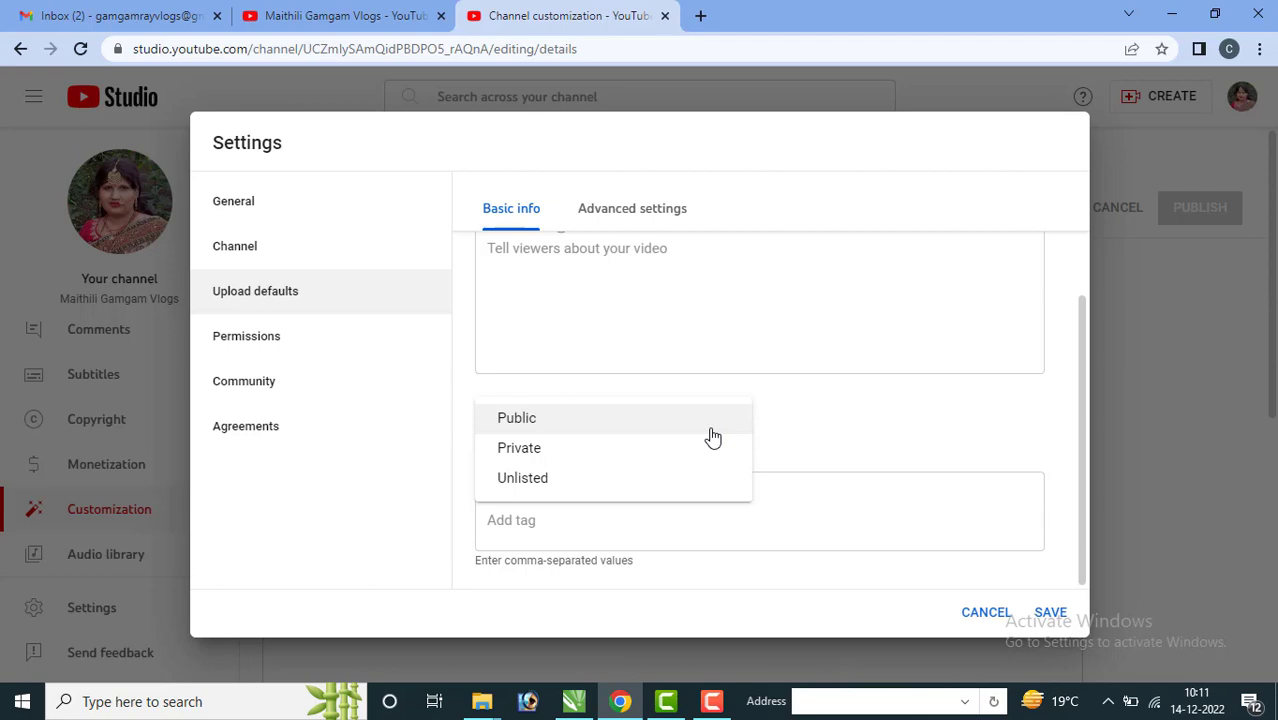
{"action": "left_click", "coordinate": [559, 451]}
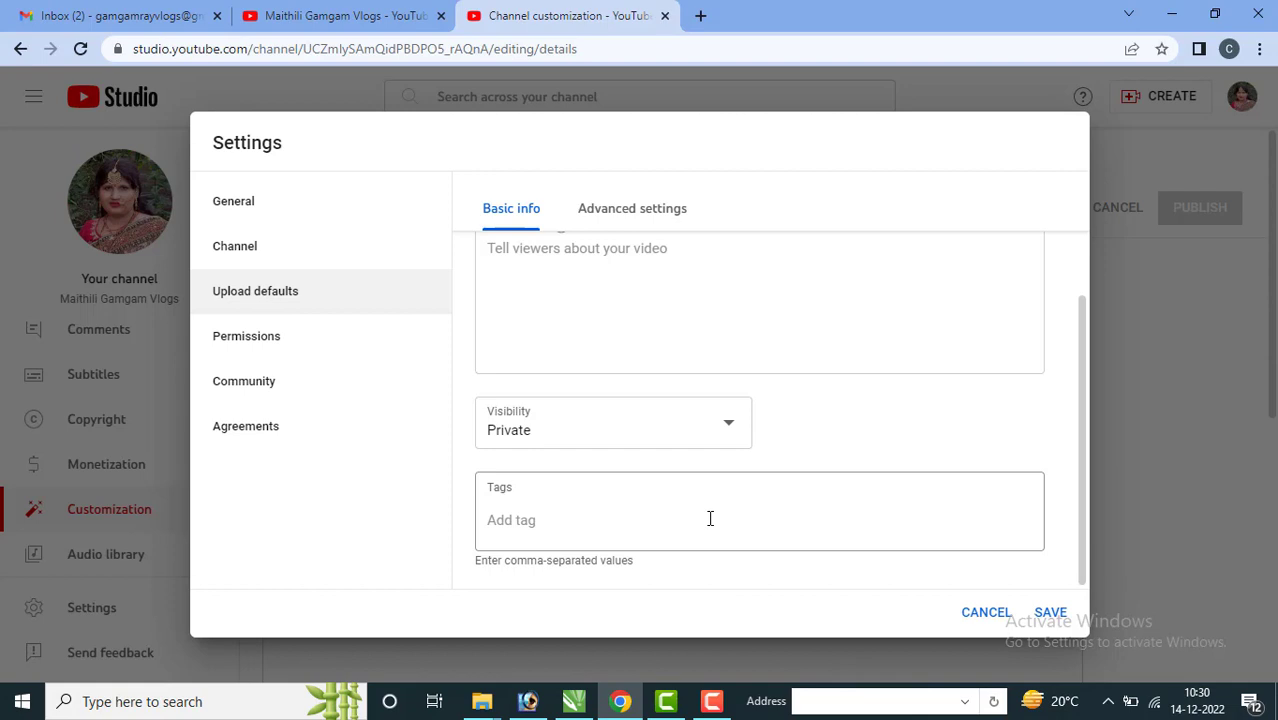
{"action": "left_click", "coordinate": [252, 340]}
{"action": "left_click", "coordinate": [258, 306]}
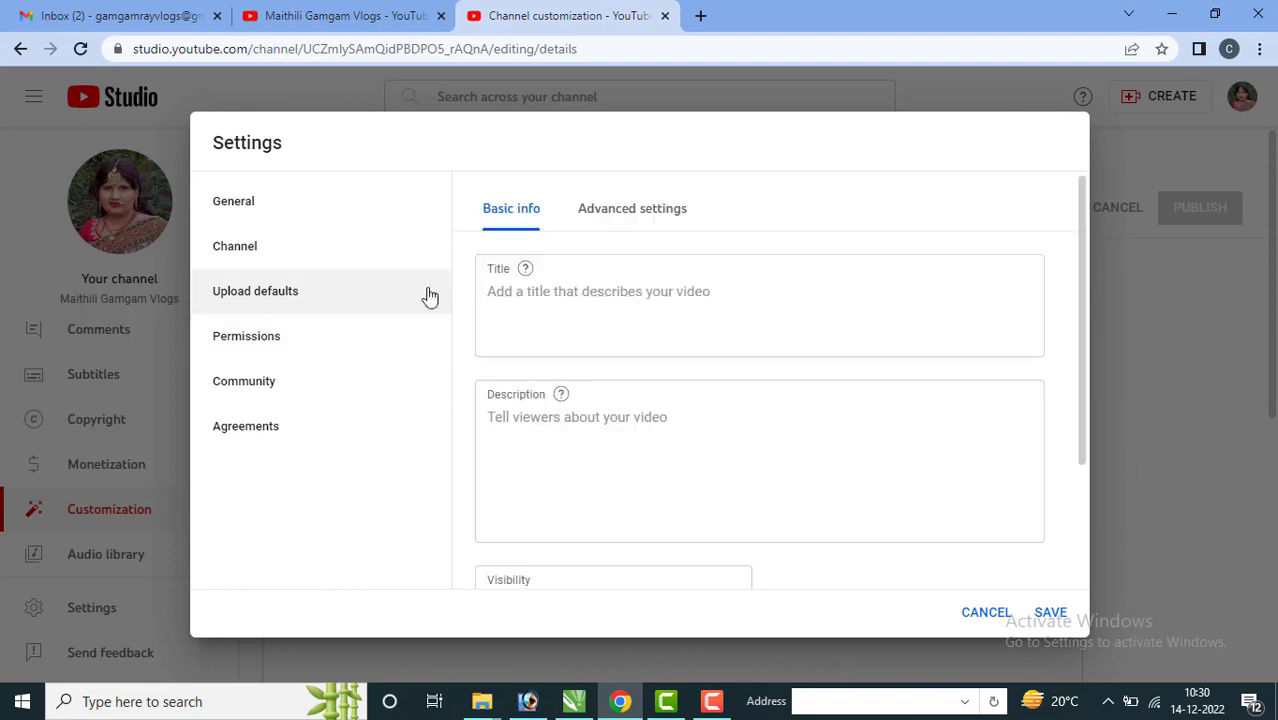
Step: Set the default upload category to People & Blogs
{"action": "left_click", "coordinate": [656, 214]}
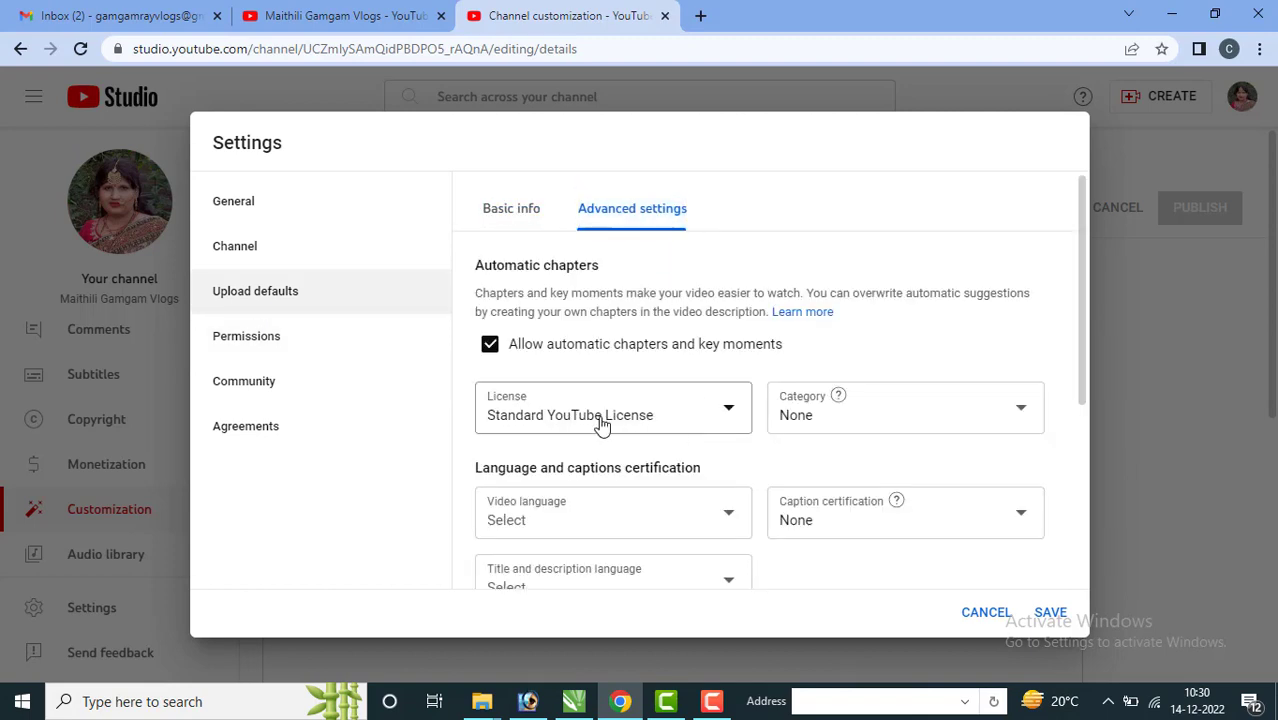
{"action": "scroll", "coordinate": [610, 420], "scroll_direction": "down", "scroll_amount": 1}
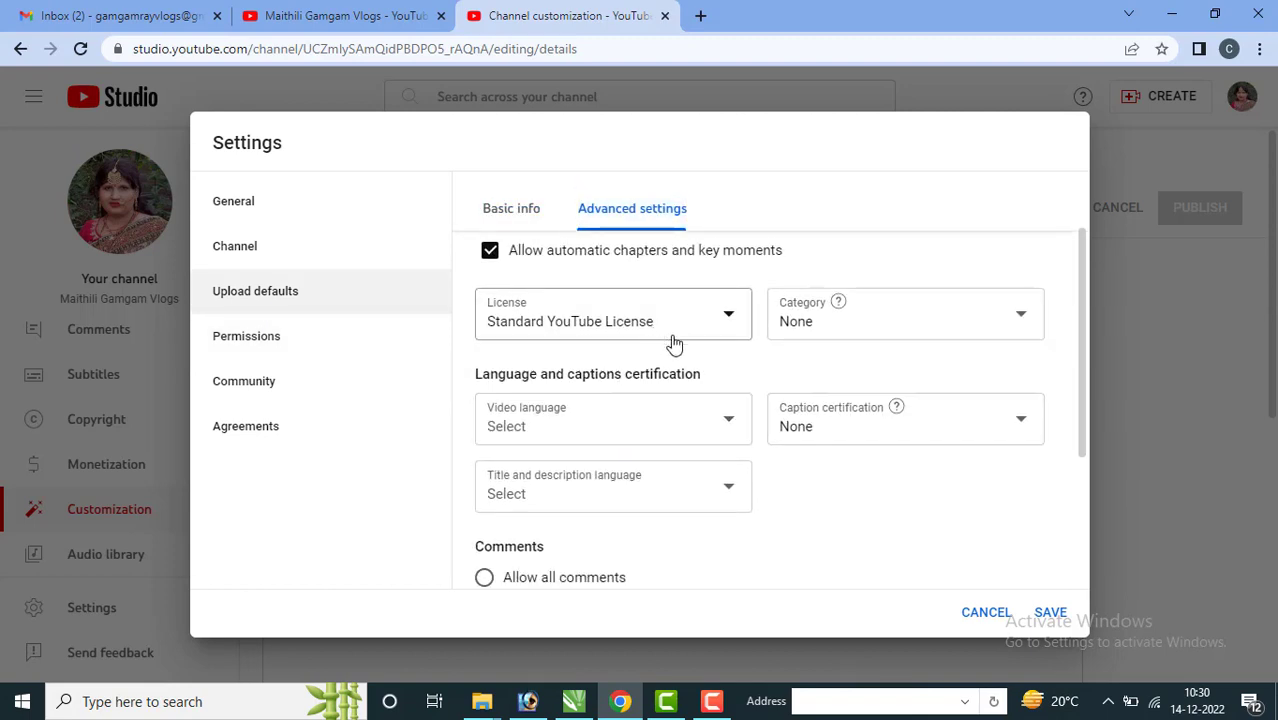
{"action": "left_click", "coordinate": [1007, 325]}
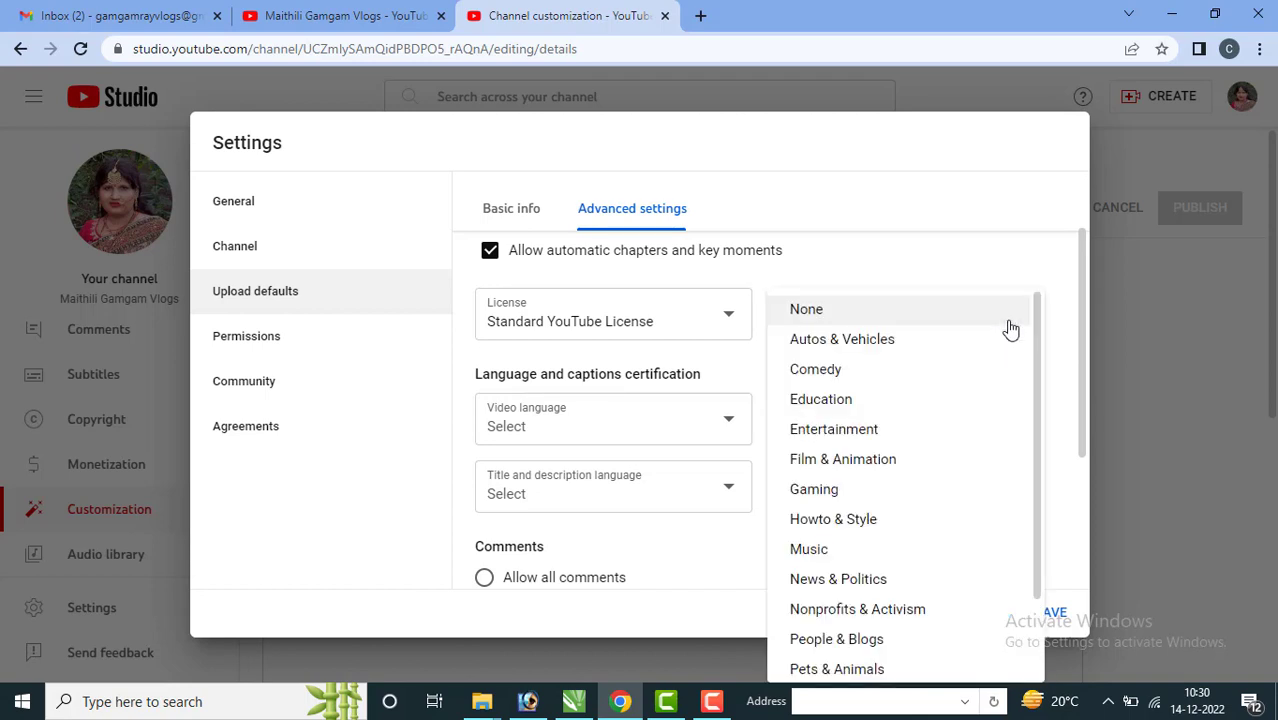
{"action": "scroll", "coordinate": [915, 570], "scroll_direction": "down", "scroll_amount": 1}
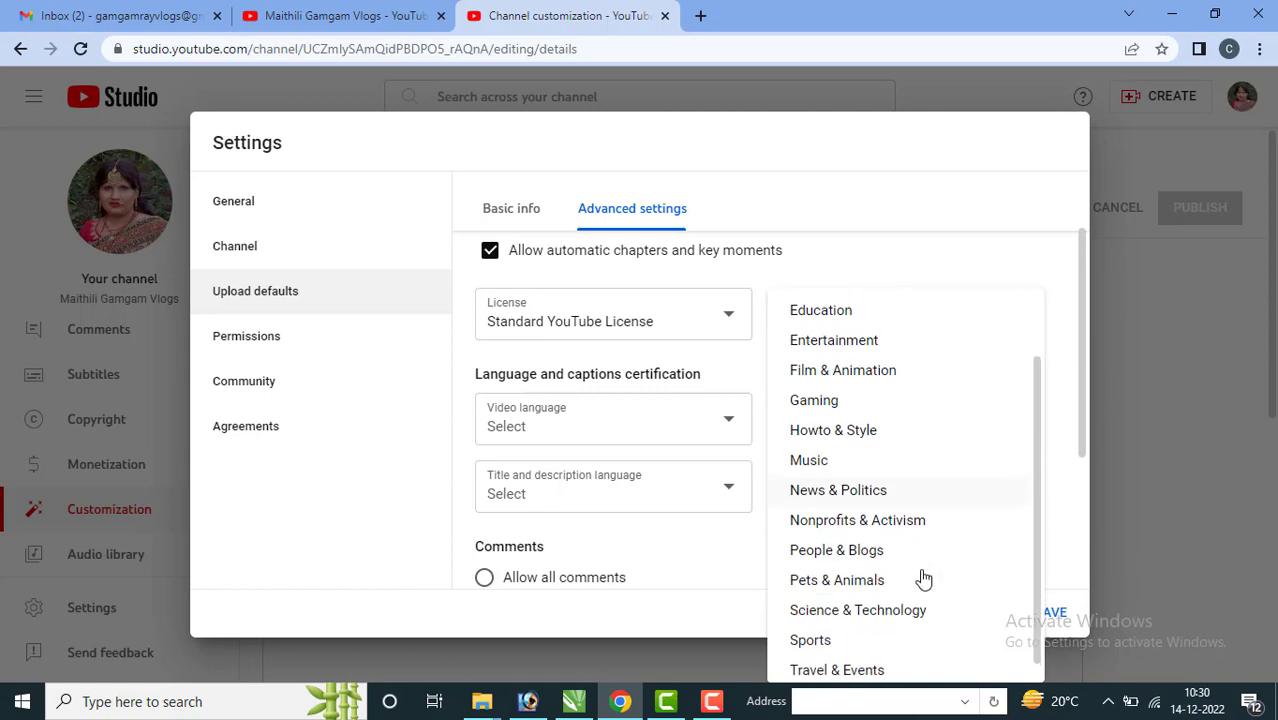
{"action": "left_click", "coordinate": [853, 548]}
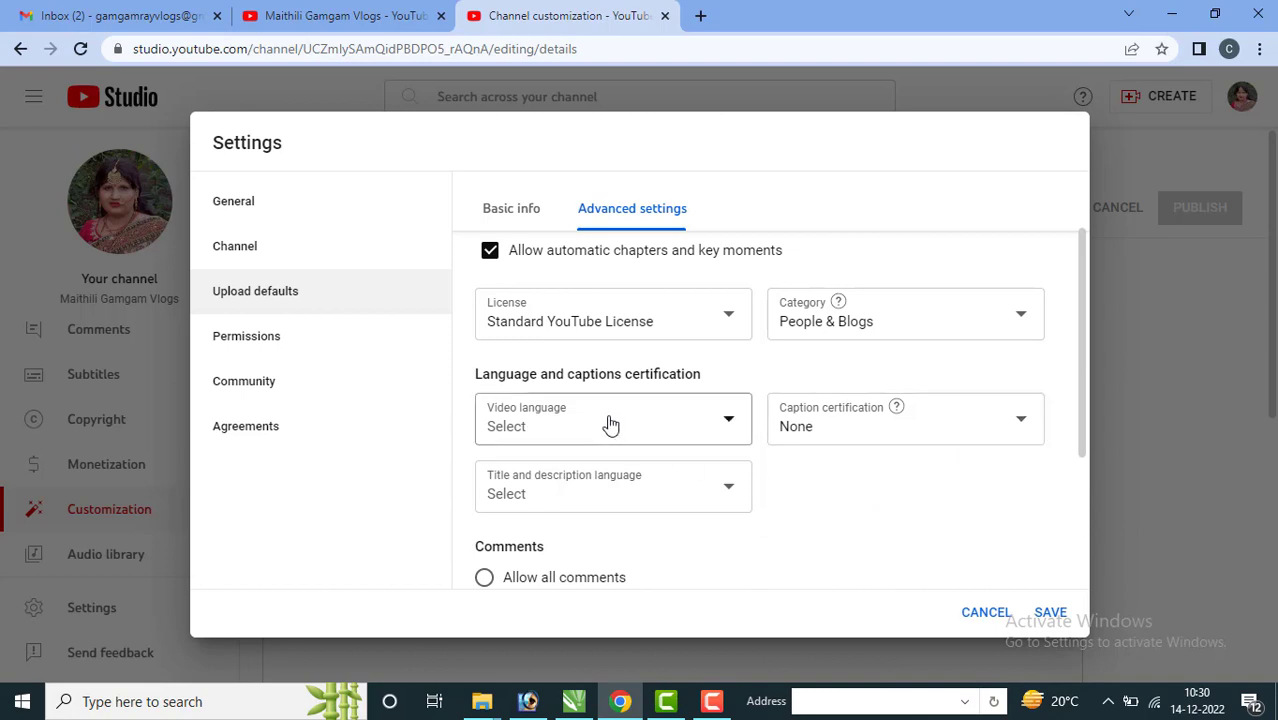
Step: Set the default video language for uploads to Hindi
{"action": "left_click", "coordinate": [705, 426]}
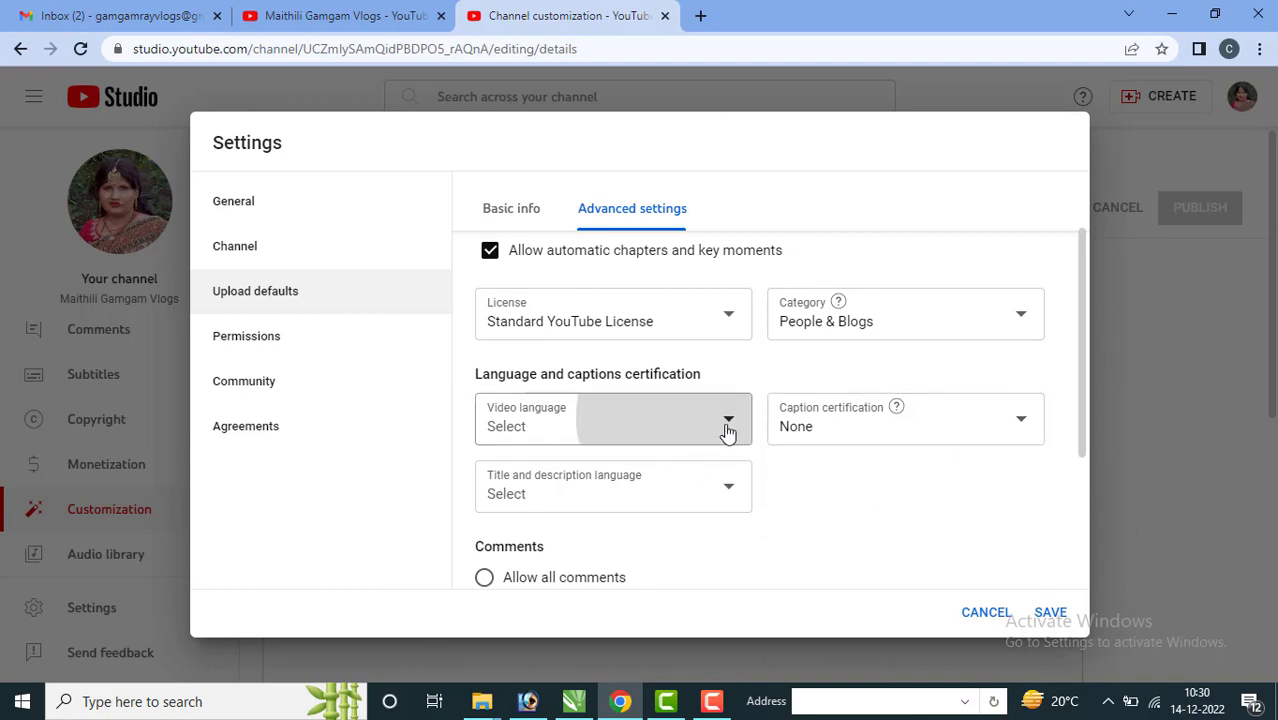
{"action": "left_click", "coordinate": [733, 430]}
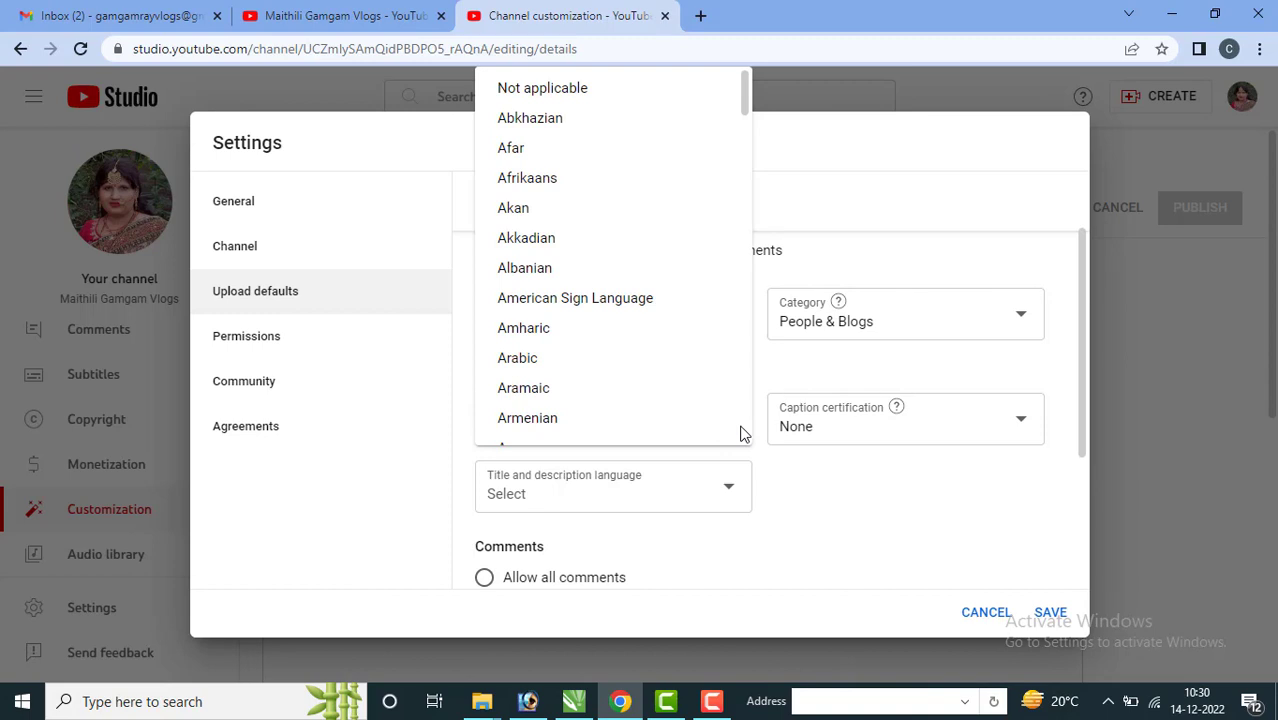
{"action": "scroll", "coordinate": [699, 325], "scroll_direction": "down", "scroll_amount": 9}
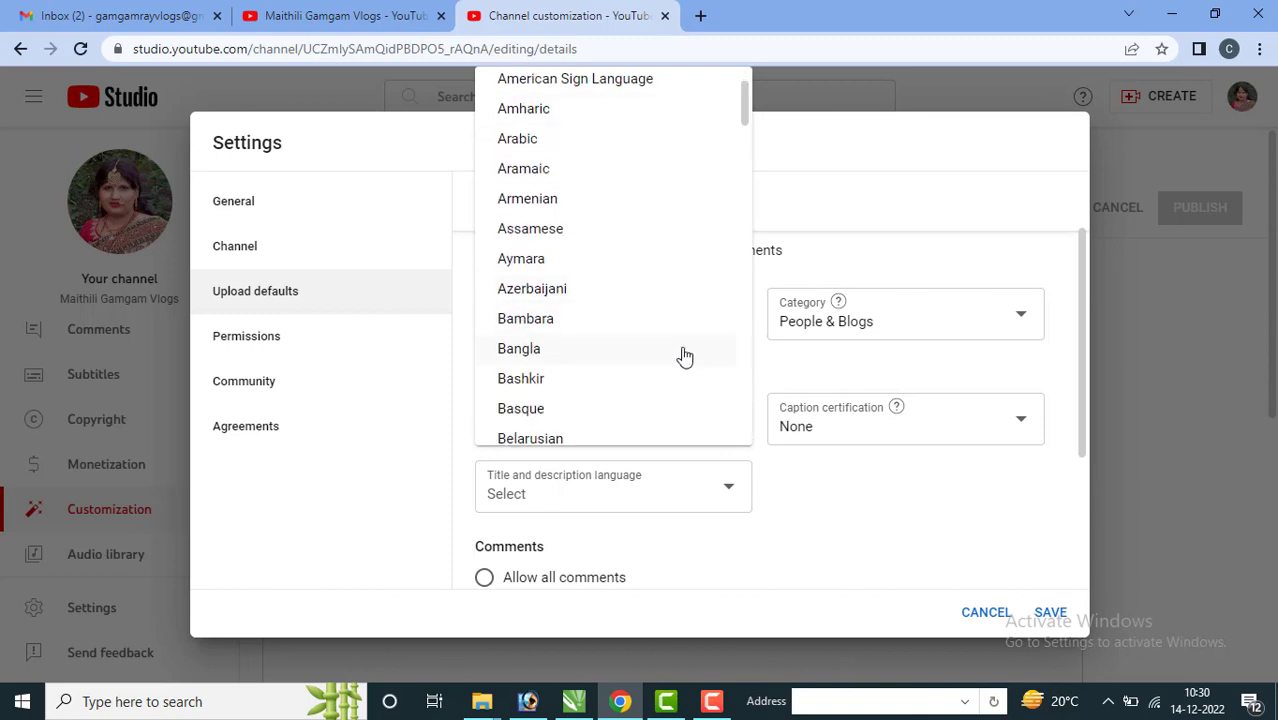
{"action": "scroll", "coordinate": [667, 323], "scroll_direction": "down", "scroll_amount": 15}
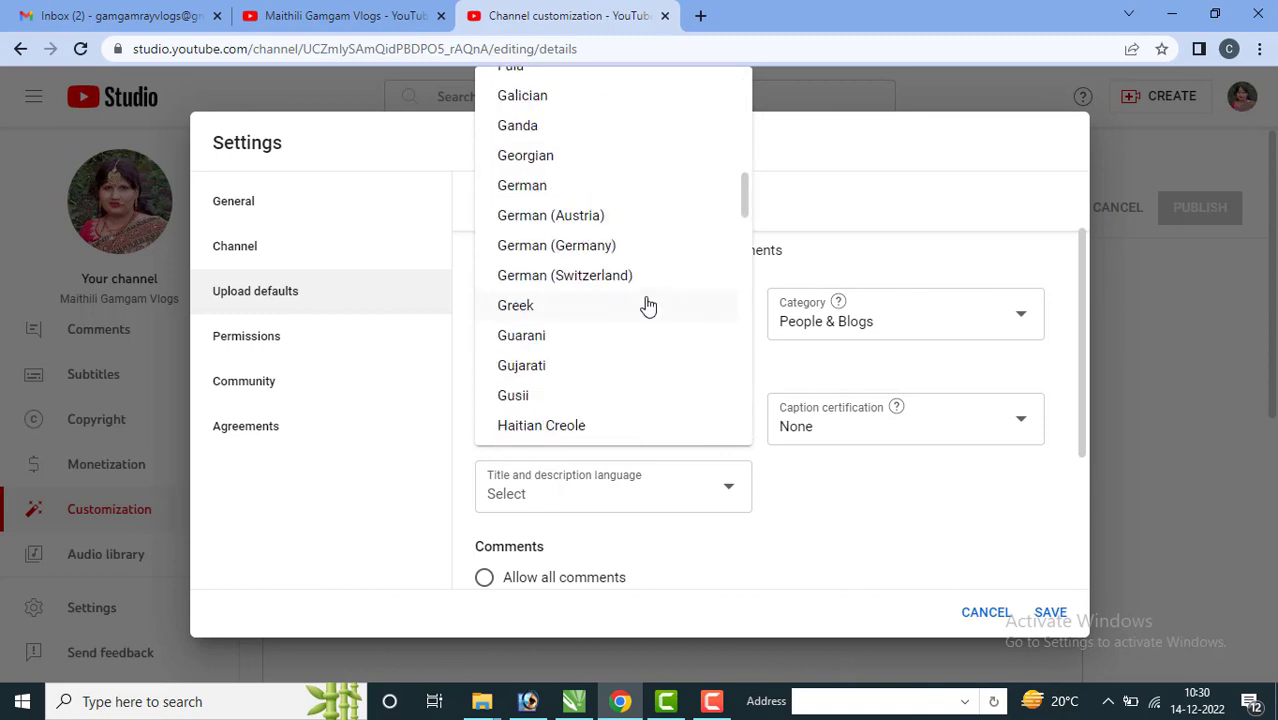
{"action": "scroll", "coordinate": [645, 311], "scroll_direction": "up", "scroll_amount": 2}
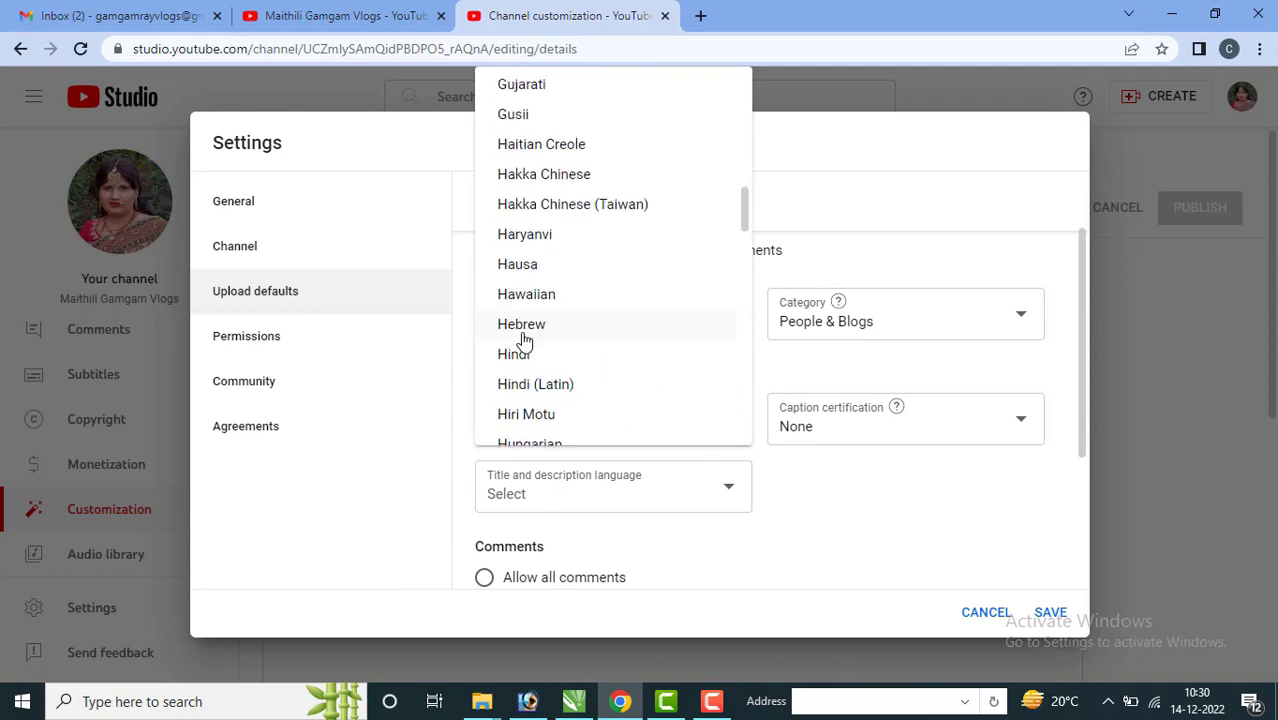
{"action": "left_click", "coordinate": [568, 358]}
{"action": "scroll", "coordinate": [678, 519], "scroll_direction": "down", "scroll_amount": 1}
{"action": "scroll", "coordinate": [678, 519], "scroll_direction": "down", "scroll_amount": 2}
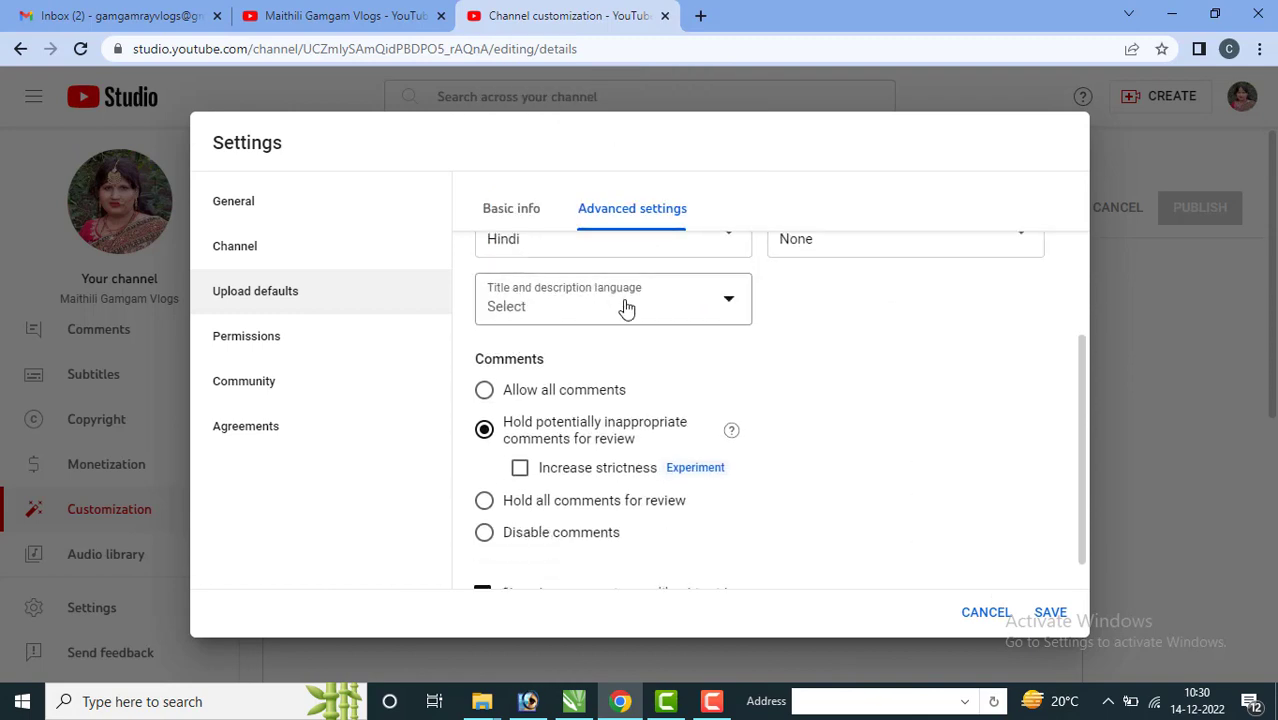
{"action": "scroll", "coordinate": [560, 422], "scroll_direction": "down", "scroll_amount": 1}
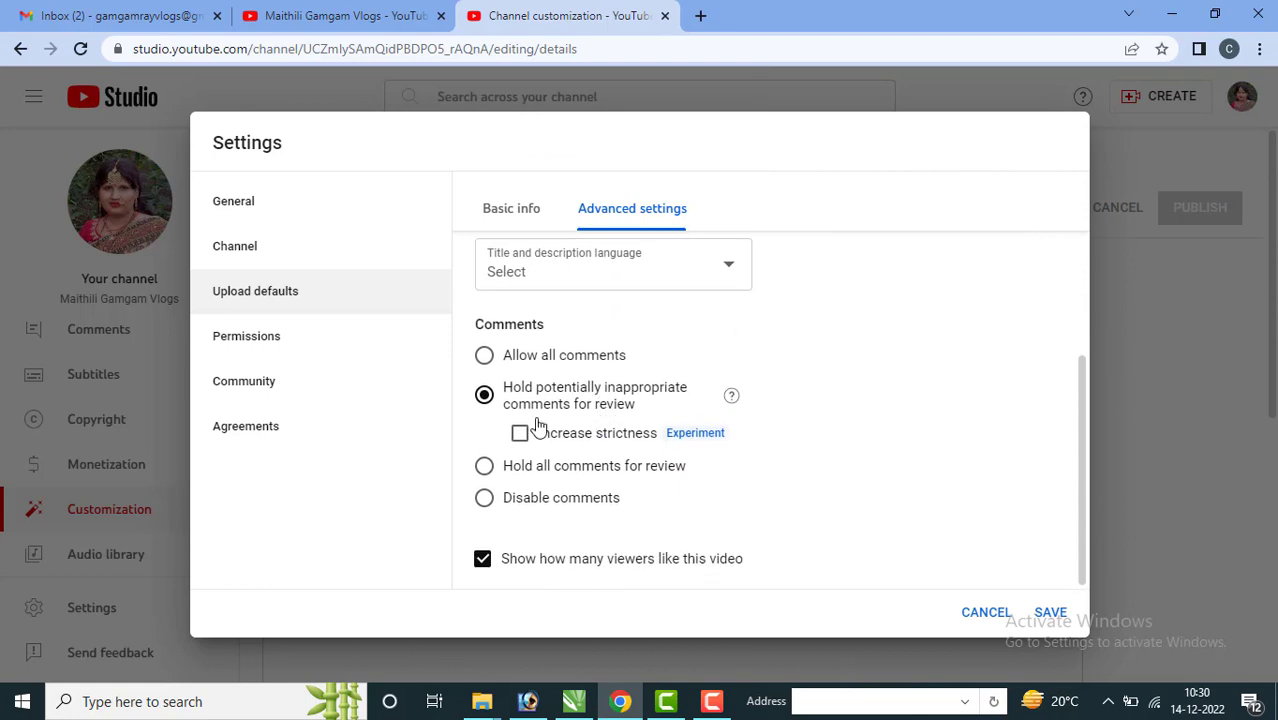
{"action": "left_click", "coordinate": [258, 343]}
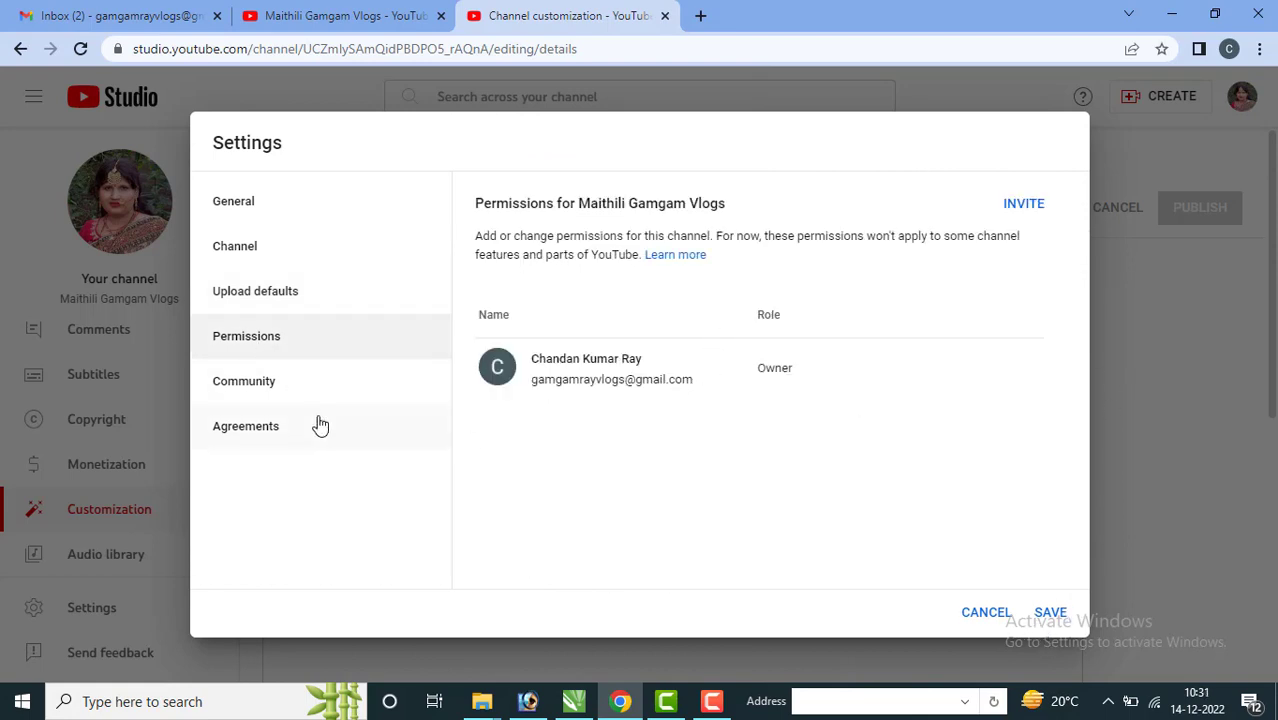
Step: Browse the Community, Agreements, Basic info and Upload defaults settings pages
{"action": "left_click", "coordinate": [380, 398]}
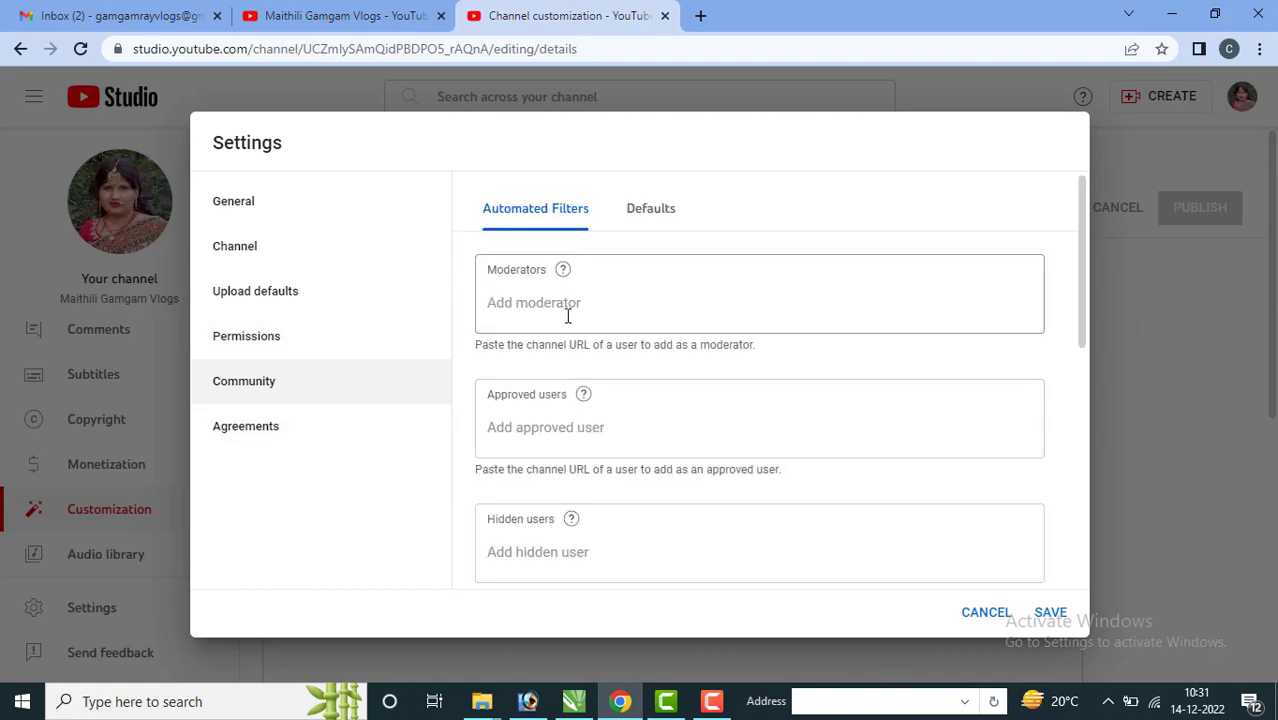
{"action": "scroll", "coordinate": [597, 313], "scroll_direction": "down", "scroll_amount": 8}
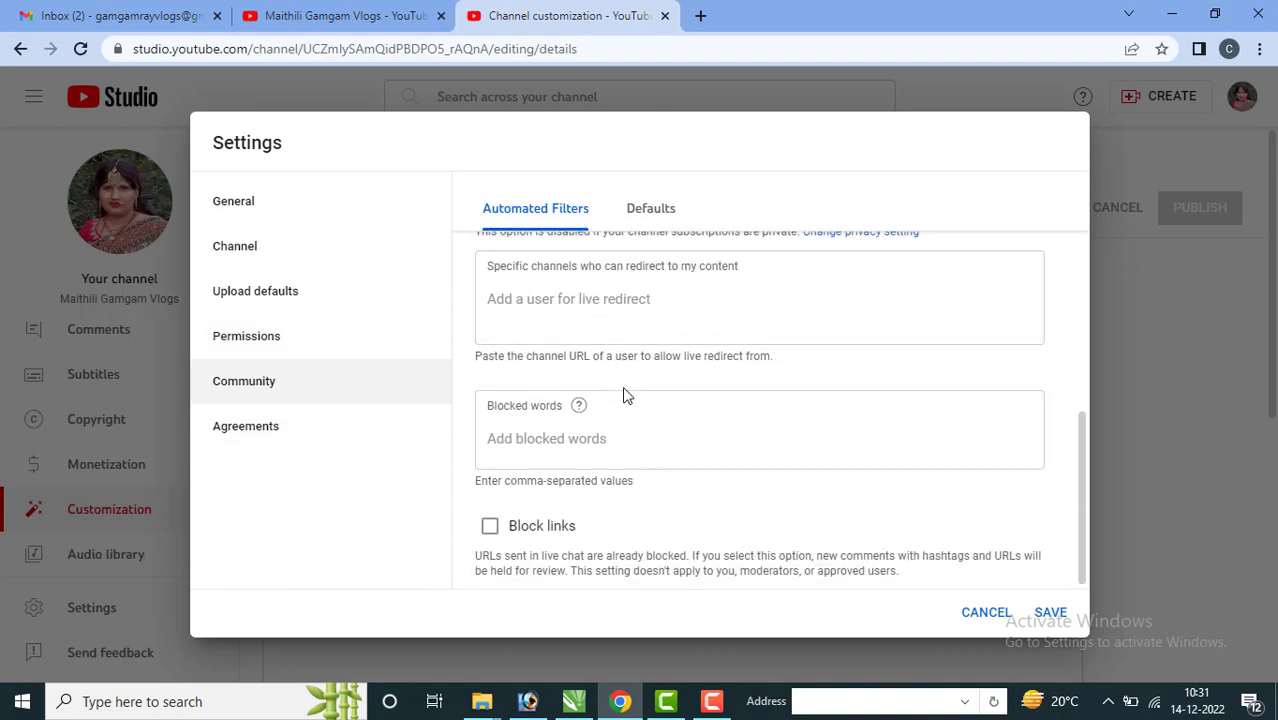
{"action": "scroll", "coordinate": [622, 386], "scroll_direction": "up", "scroll_amount": 5}
{"action": "left_click", "coordinate": [651, 210]}
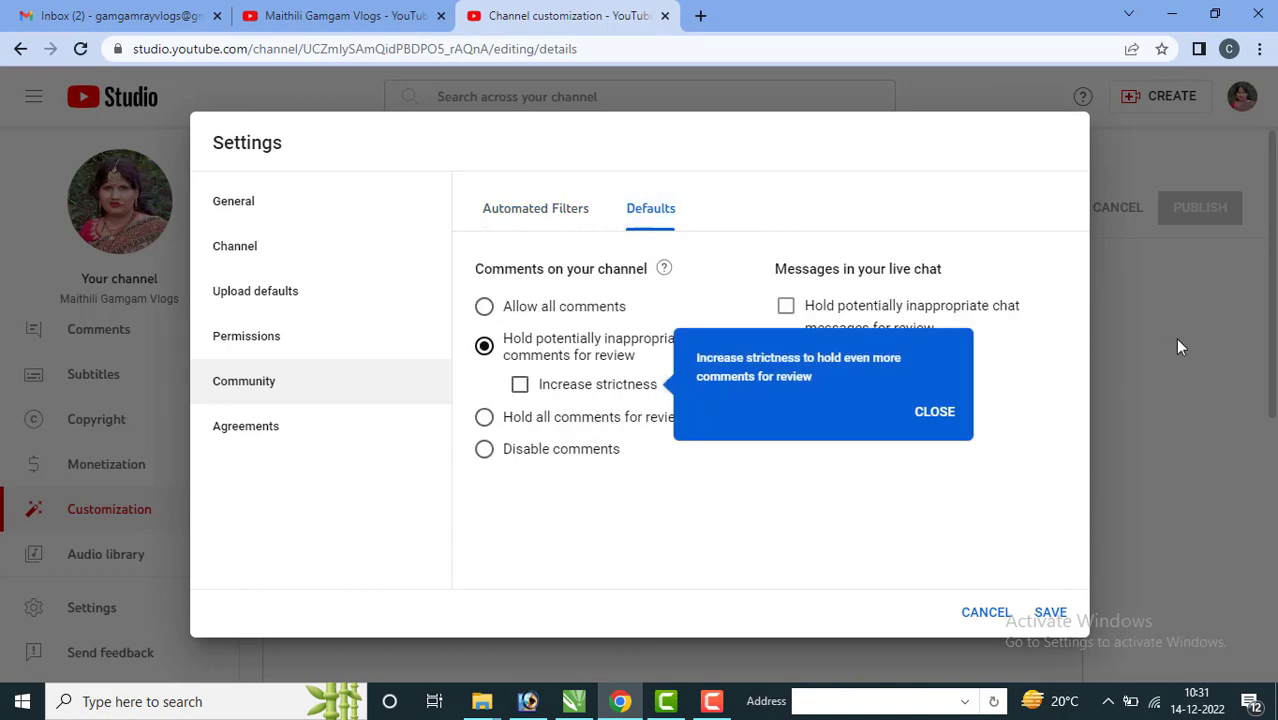
{"action": "left_click", "coordinate": [240, 432]}
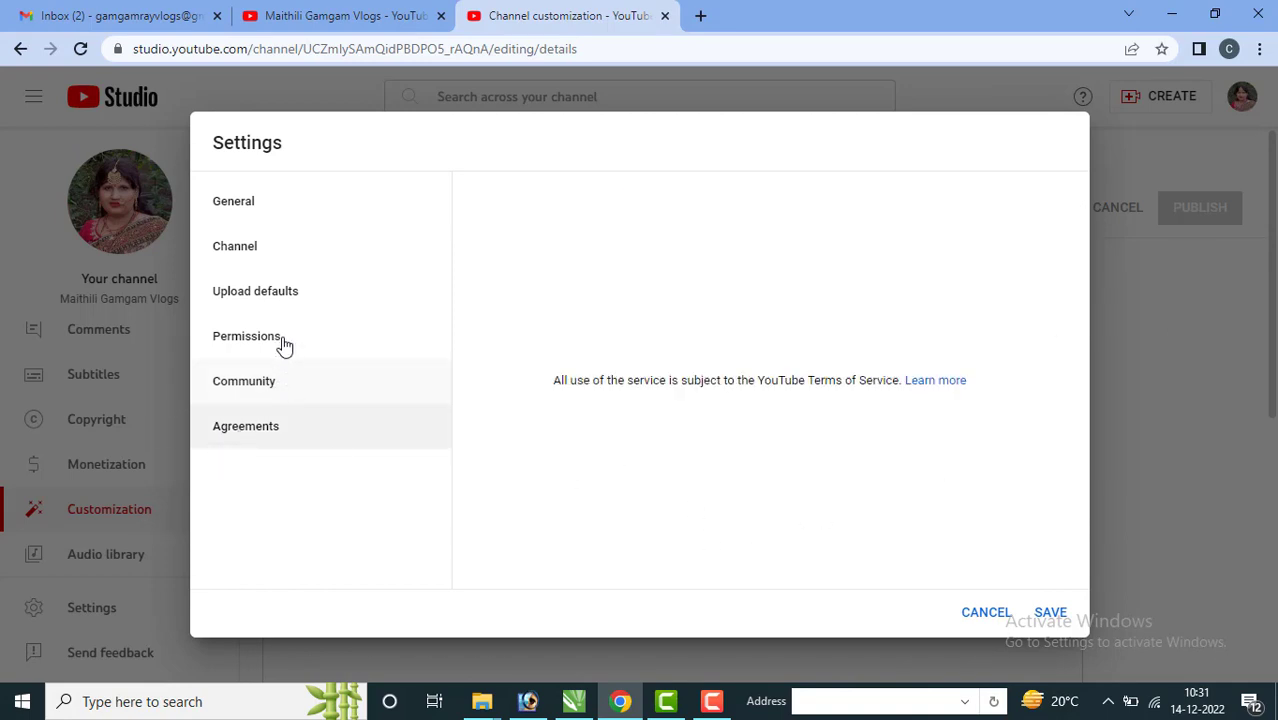
{"action": "left_click", "coordinate": [256, 251]}
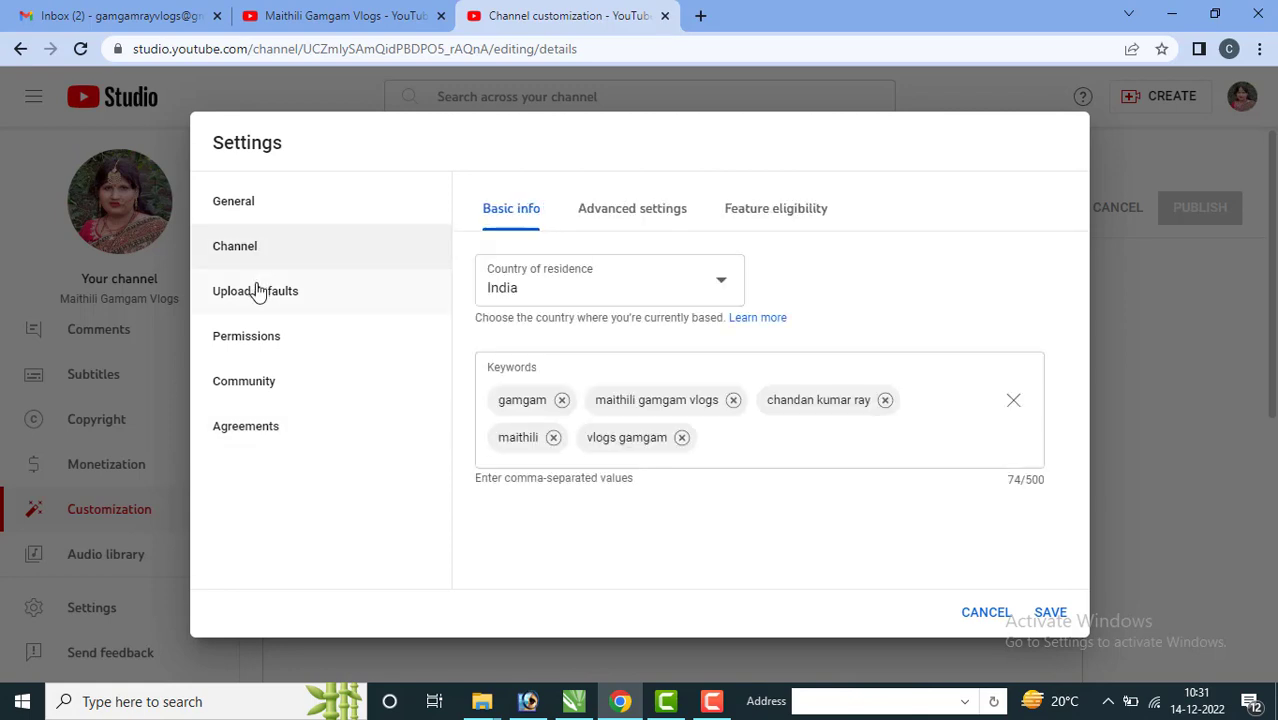
{"action": "left_click", "coordinate": [257, 290]}
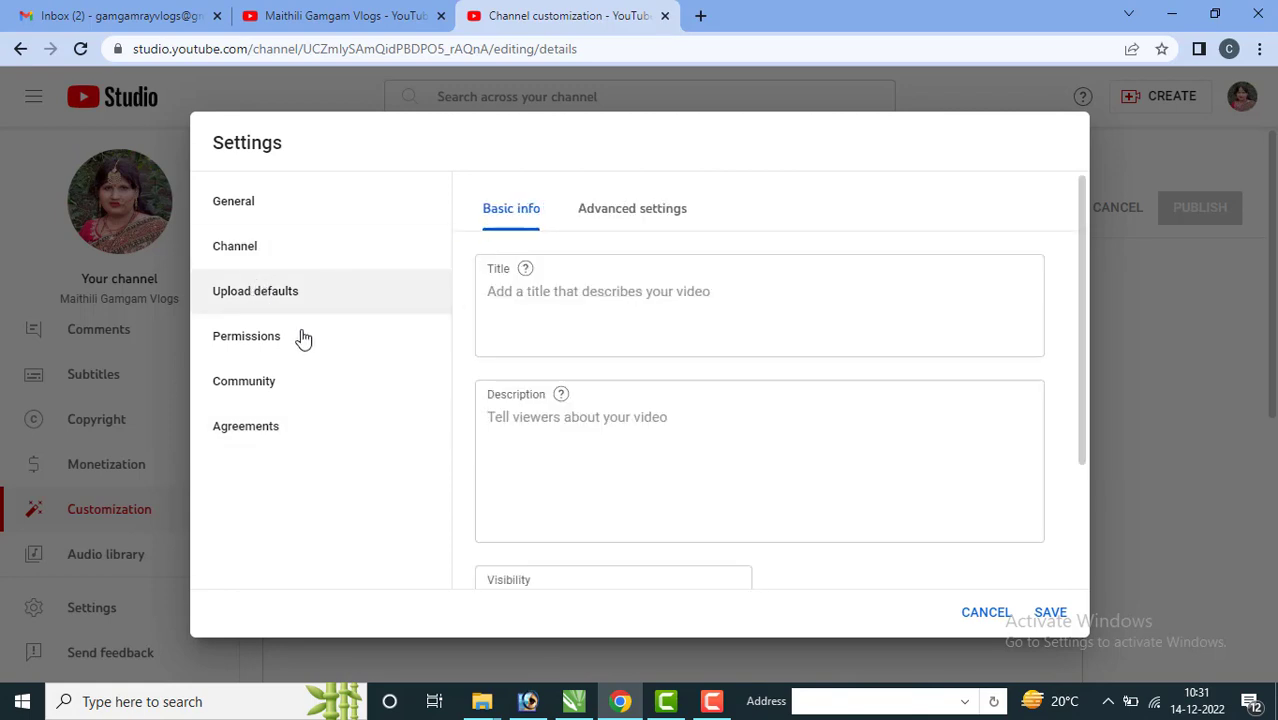
Step: Expand Intermediate features under Channel > Feature eligibility to see phone verification is required
{"action": "left_click", "coordinate": [354, 250]}
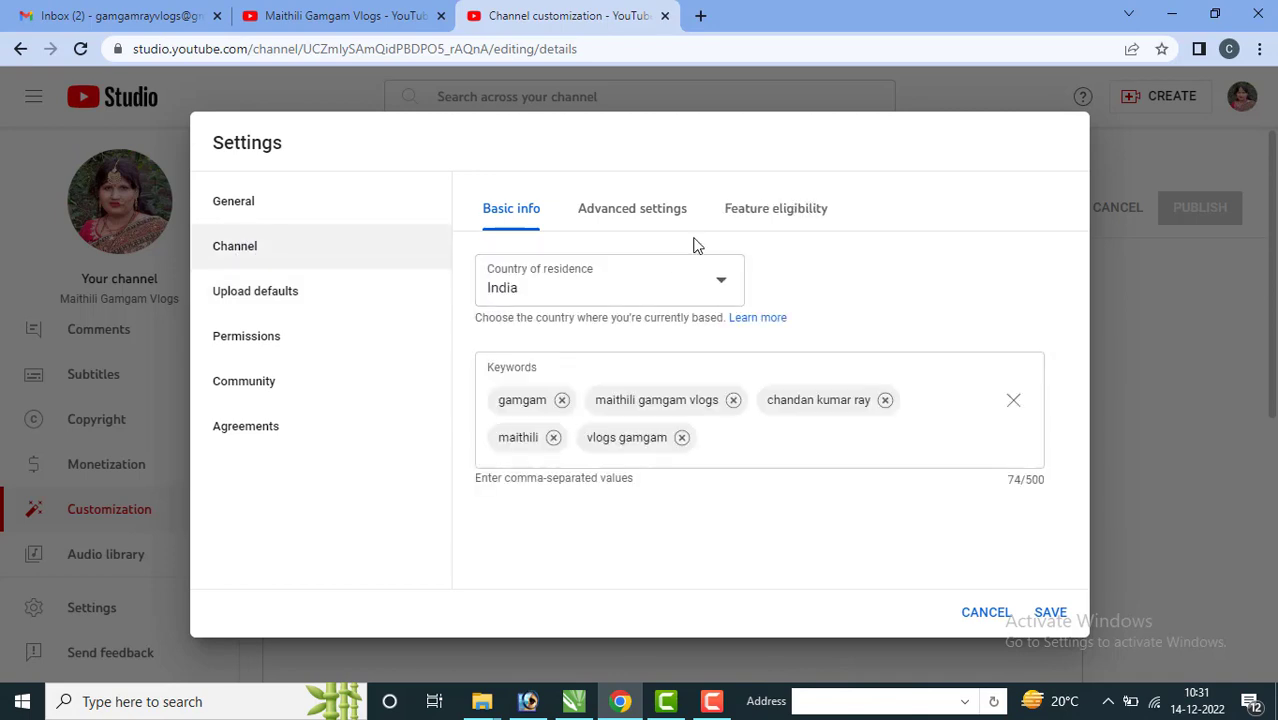
{"action": "left_click", "coordinate": [770, 210]}
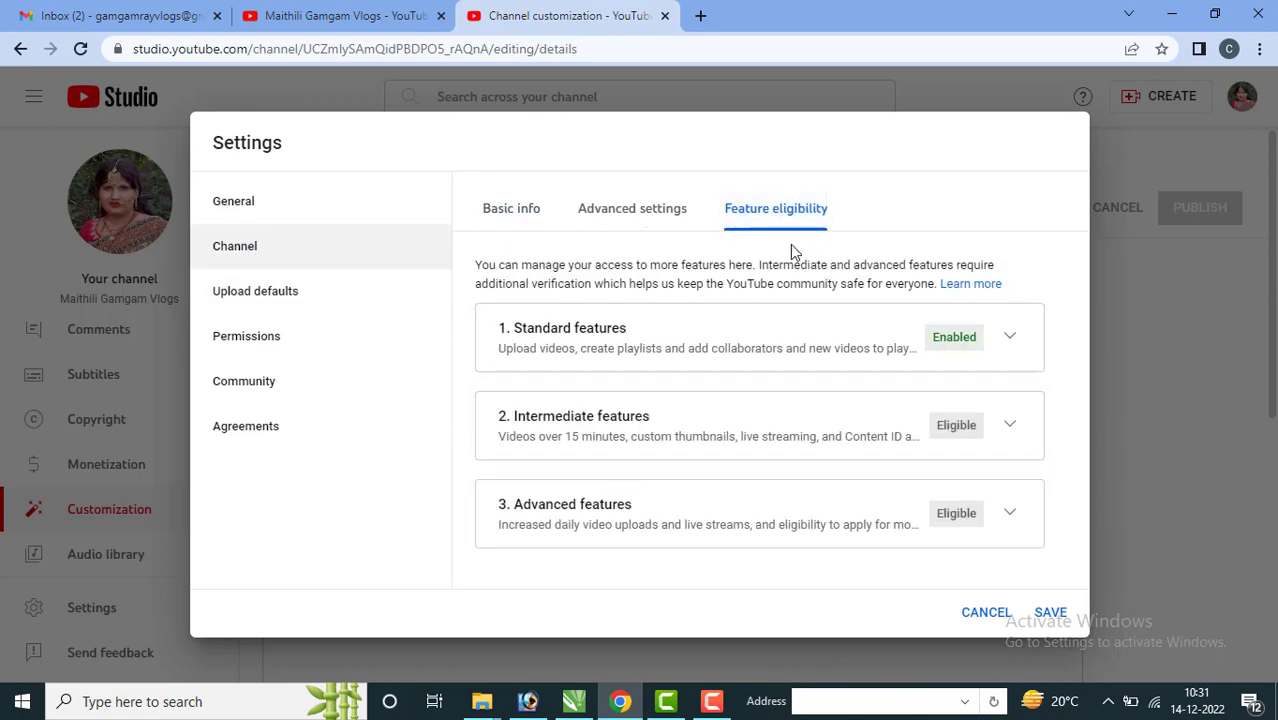
{"action": "left_click", "coordinate": [1012, 429]}
{"action": "scroll", "coordinate": [1040, 452], "scroll_direction": "down", "scroll_amount": 2}
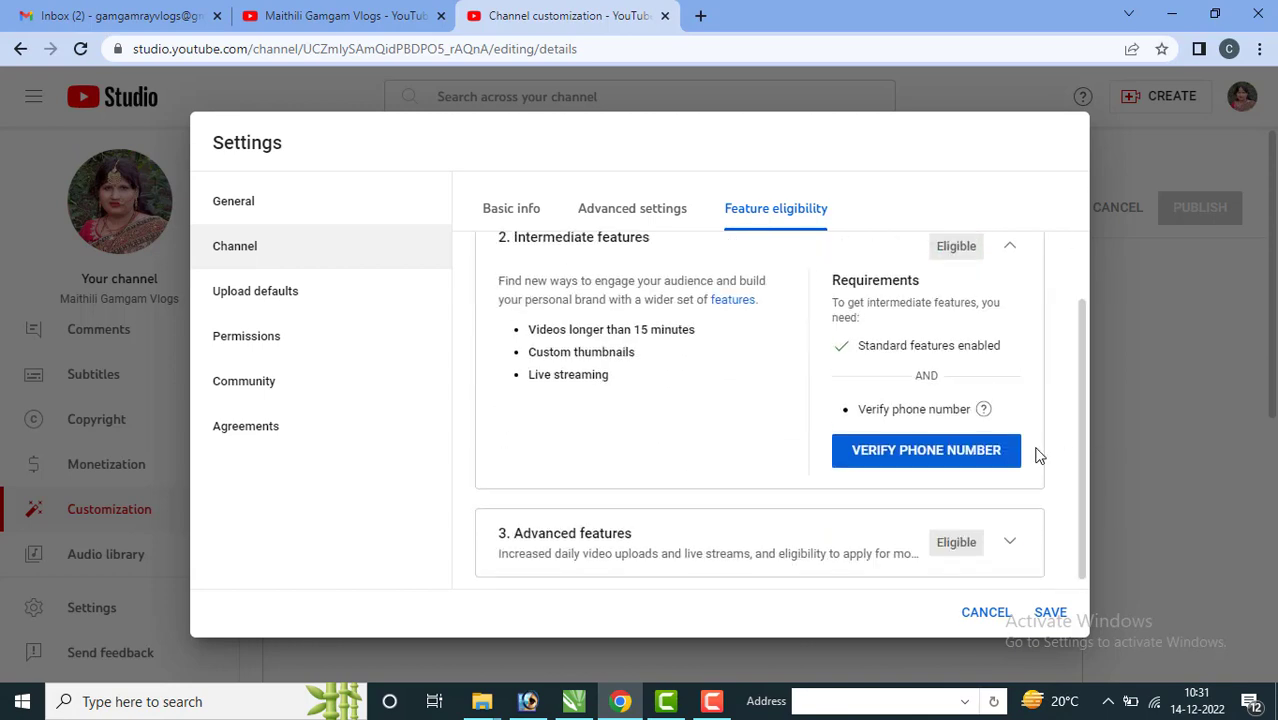
Step: Verify the channel's phone number with a 6-digit code sent by text, then close the verification tab
{"action": "left_click", "coordinate": [922, 452]}
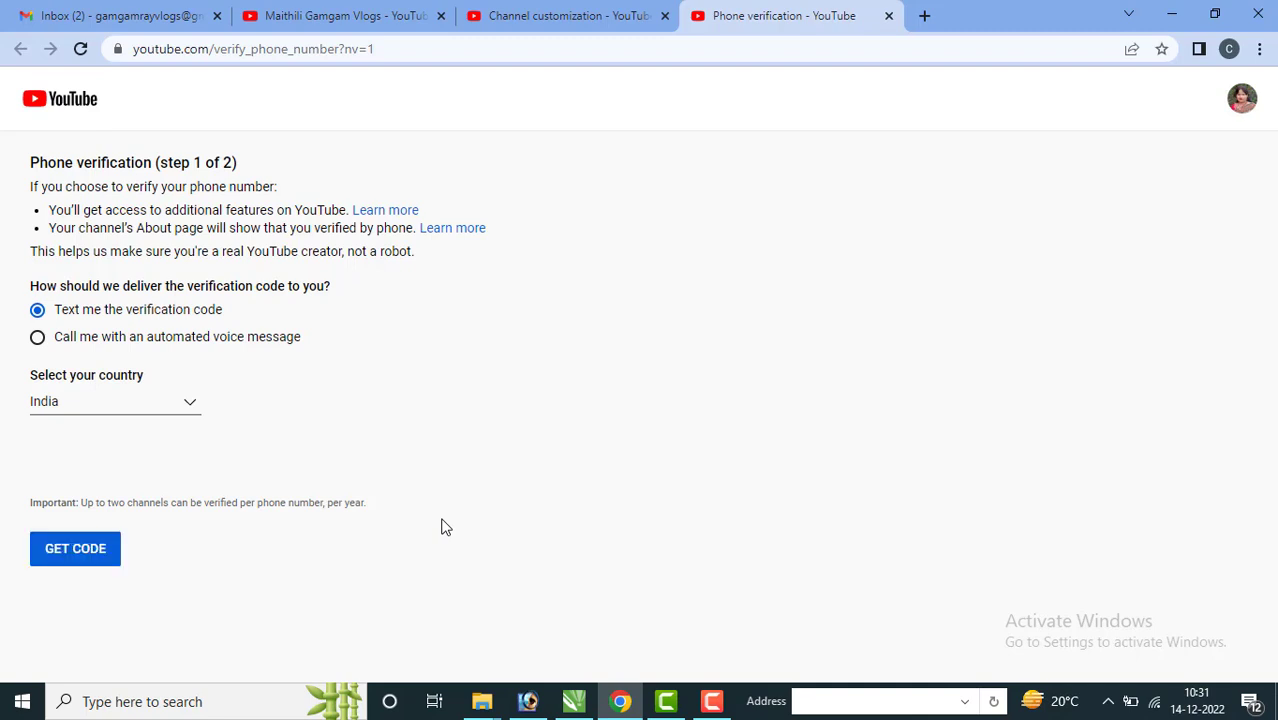
{"action": "left_click", "coordinate": [63, 554]}
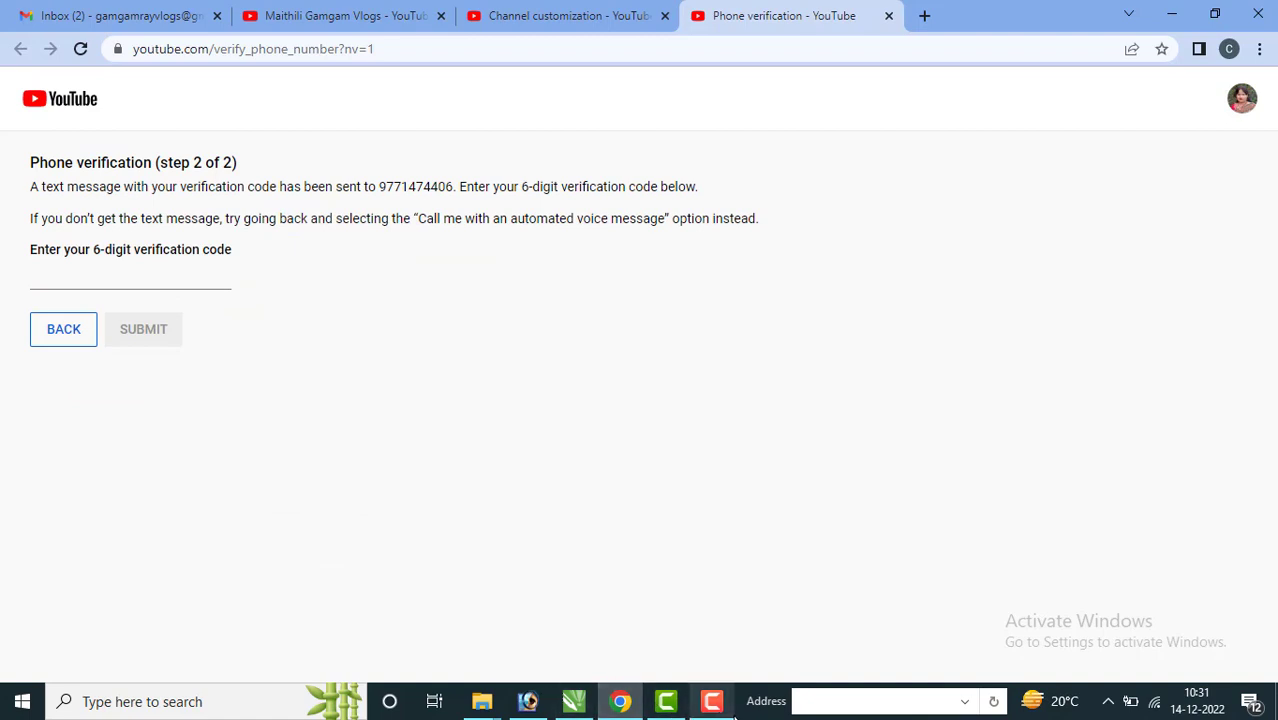
{"action": "left_click", "coordinate": [714, 705]}
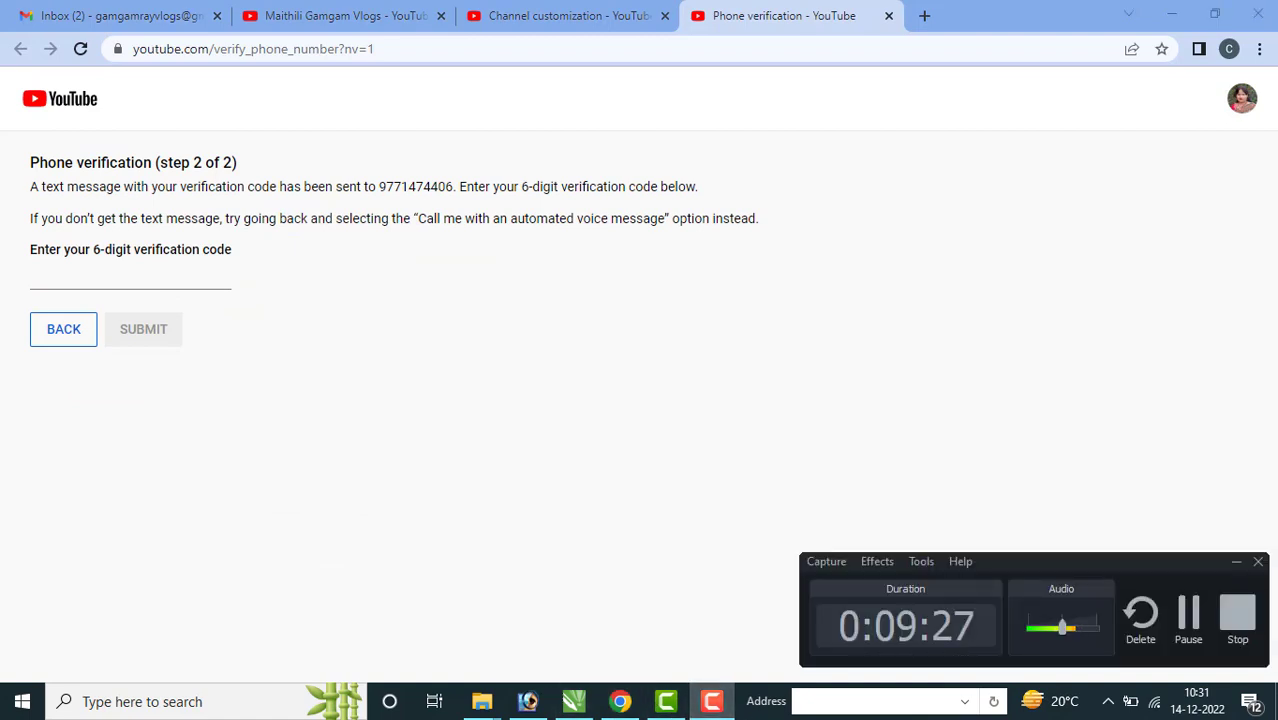
{"action": "left_click", "coordinate": [1190, 618]}
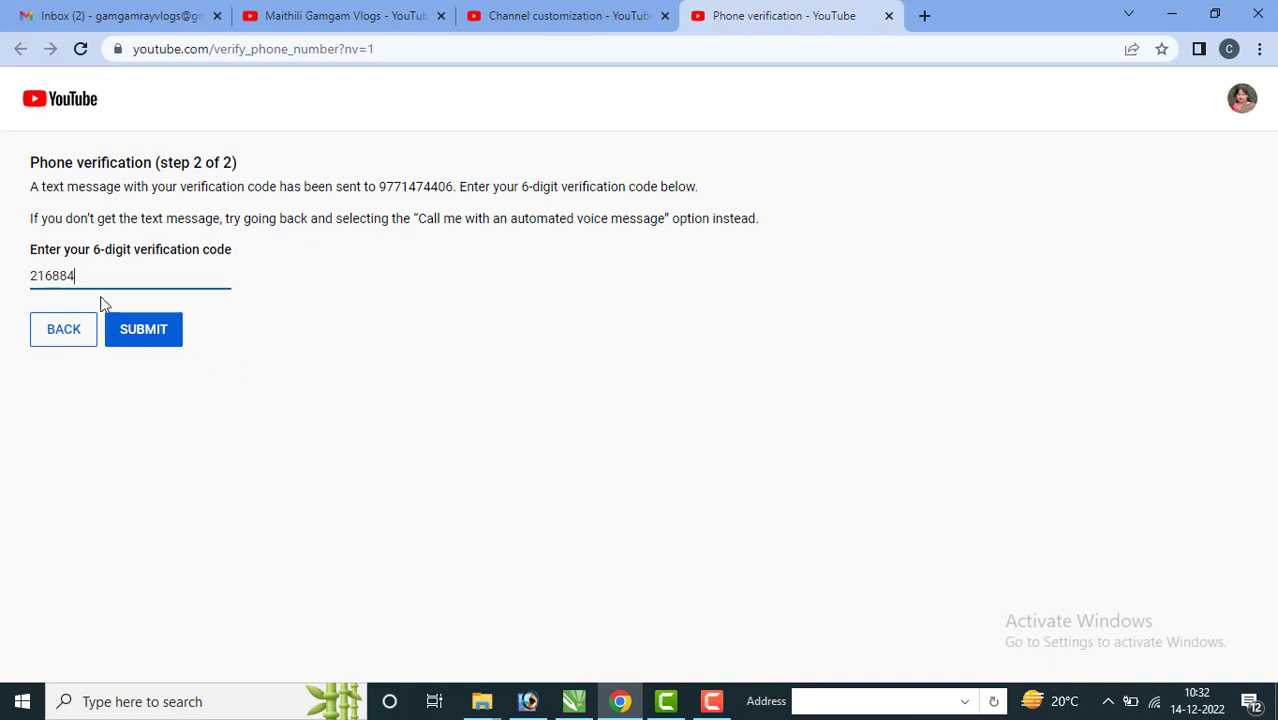
{"action": "left_click", "coordinate": [157, 336]}
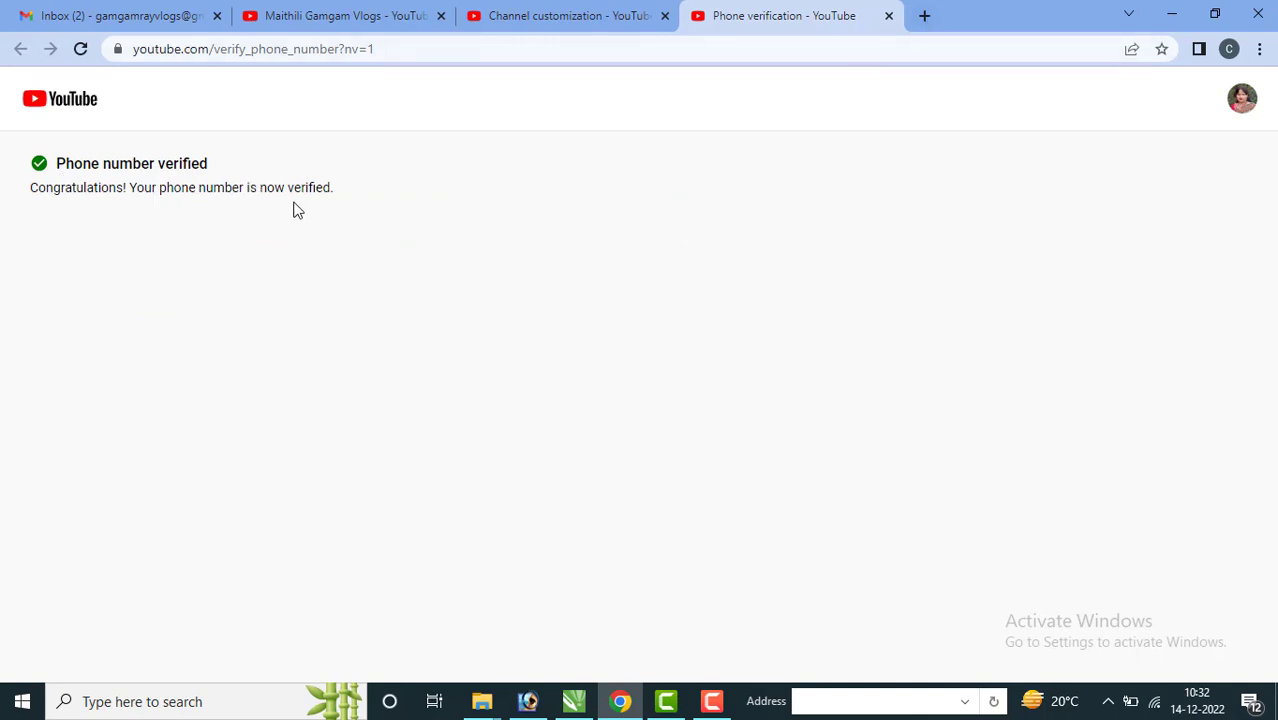
{"action": "left_click", "coordinate": [888, 16]}
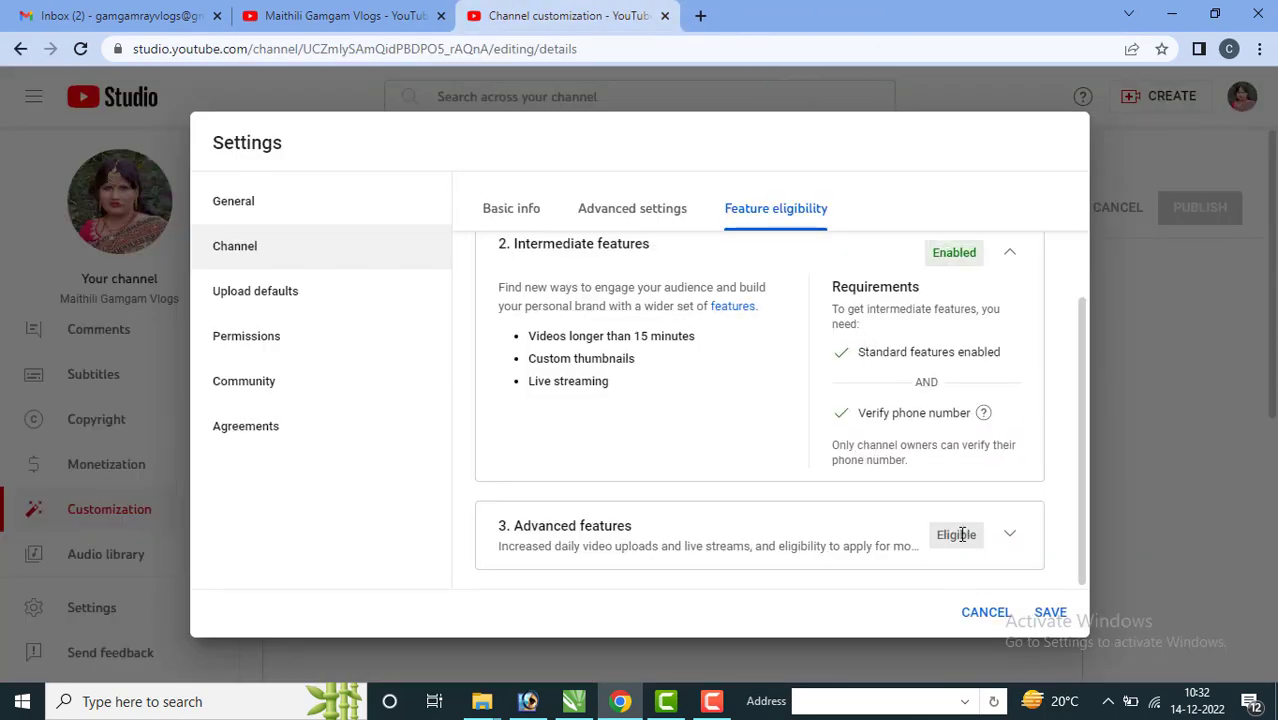
Step: Save the Settings dialog with intermediate features Enabled, then load the public channel page via View Channel
{"action": "left_click", "coordinate": [1051, 613]}
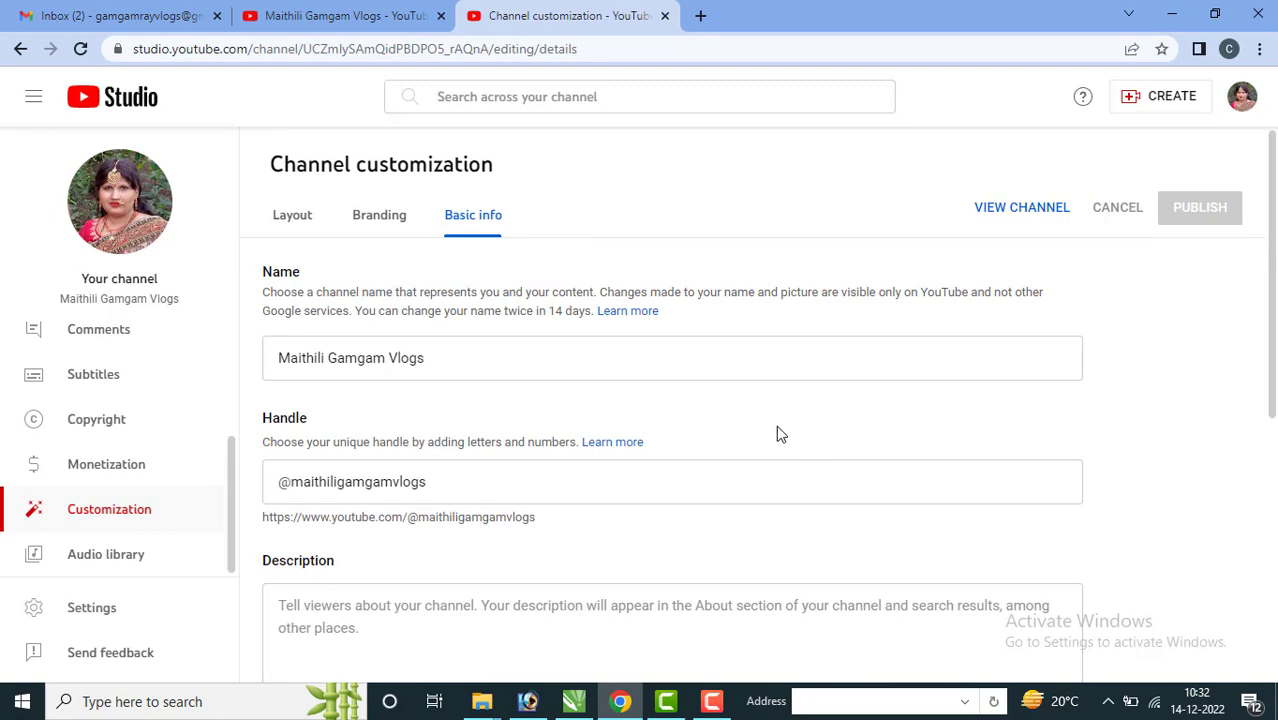
{"action": "left_click", "coordinate": [1018, 212]}
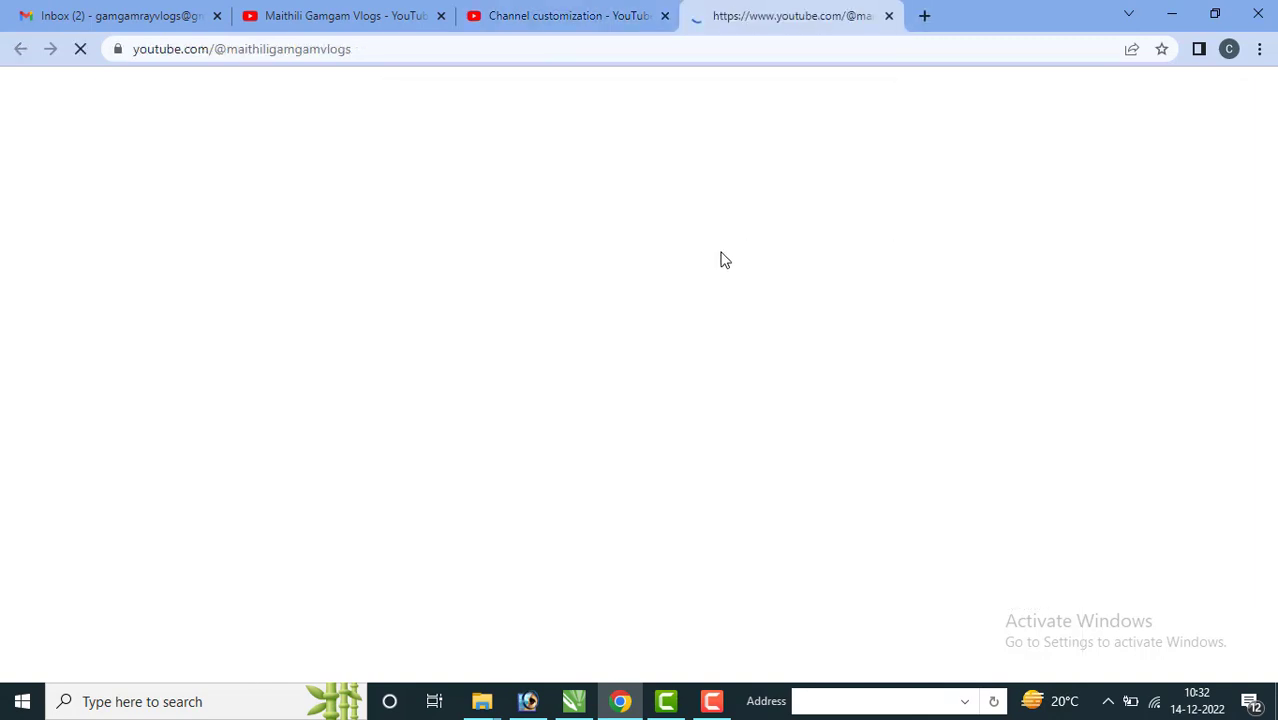